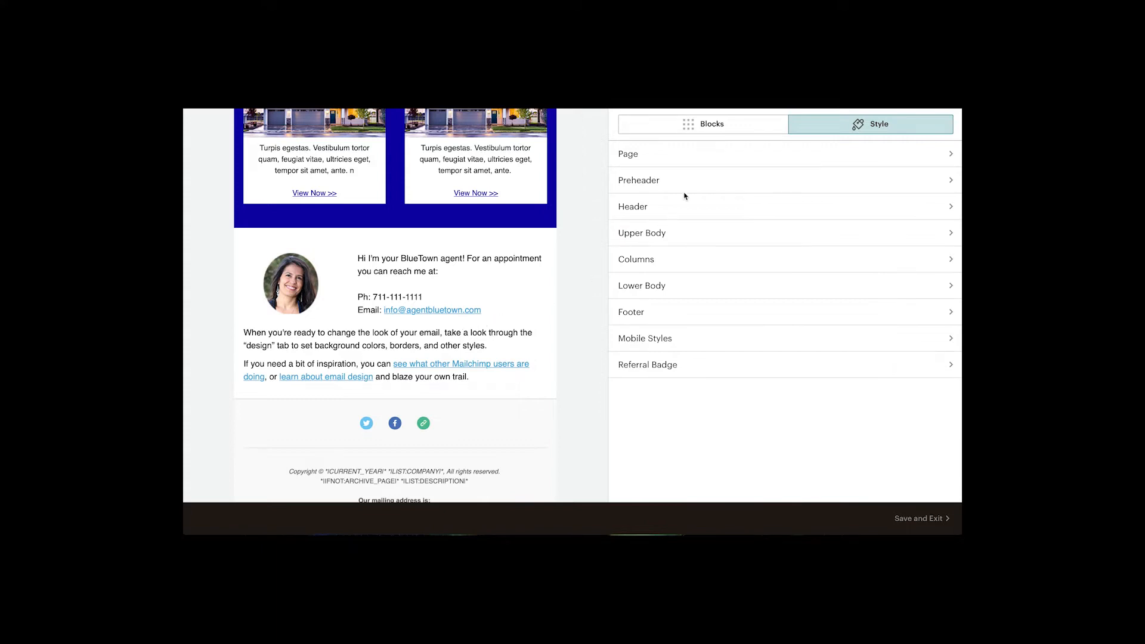
# Add a Divider block below the agent's contact details in the lower body.
pyautogui.click(713, 129)
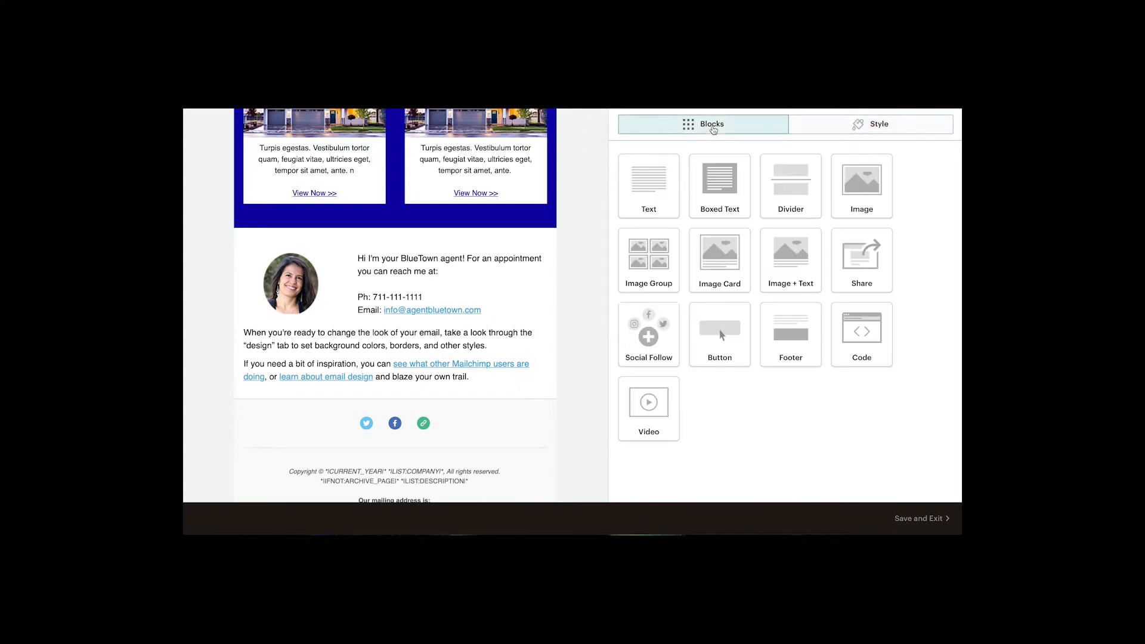
pyautogui.moveTo(782, 189); pyautogui.dragTo(401, 325)
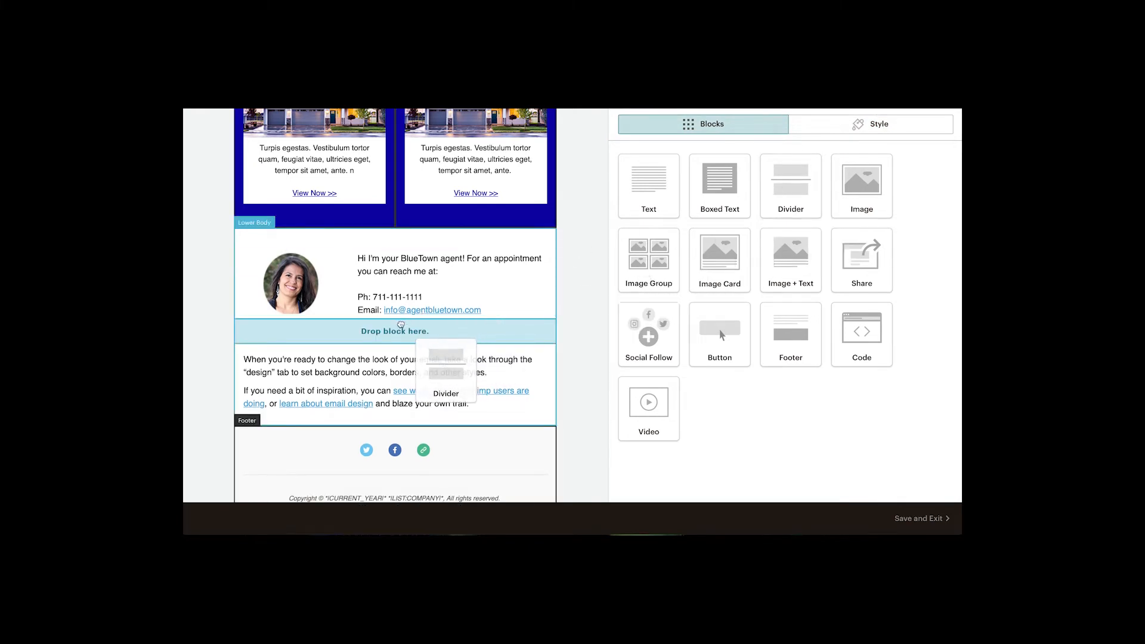
pyautogui.moveTo(401, 325); pyautogui.dragTo(401, 323)
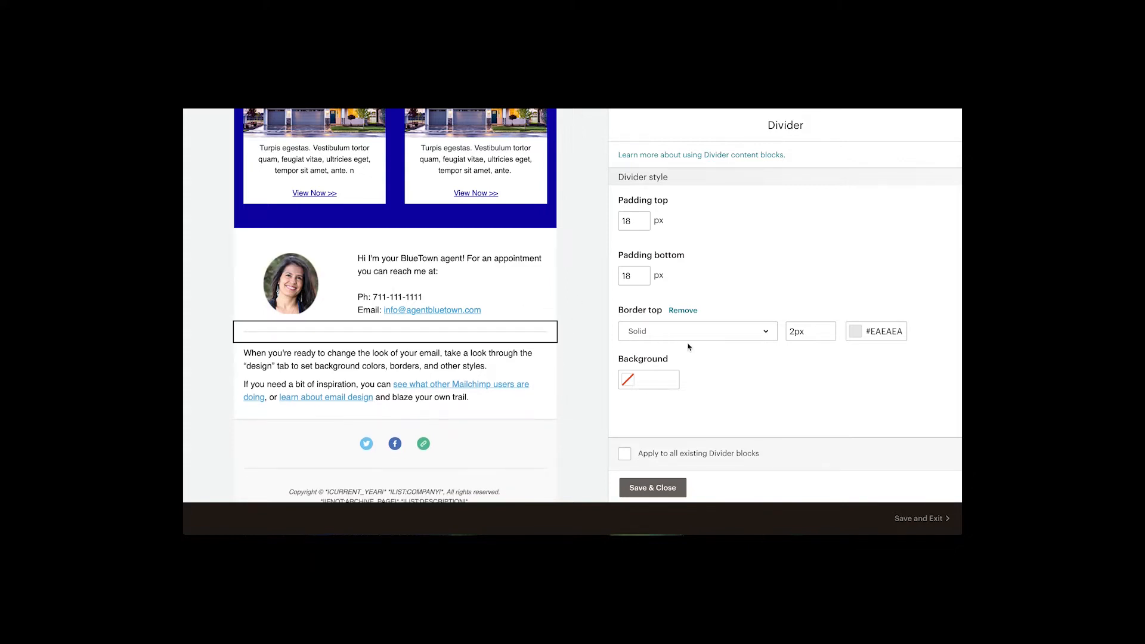
# Set the divider's top border to Dashed with colour #0a0aa0 and save the block.
pyautogui.click(768, 333)
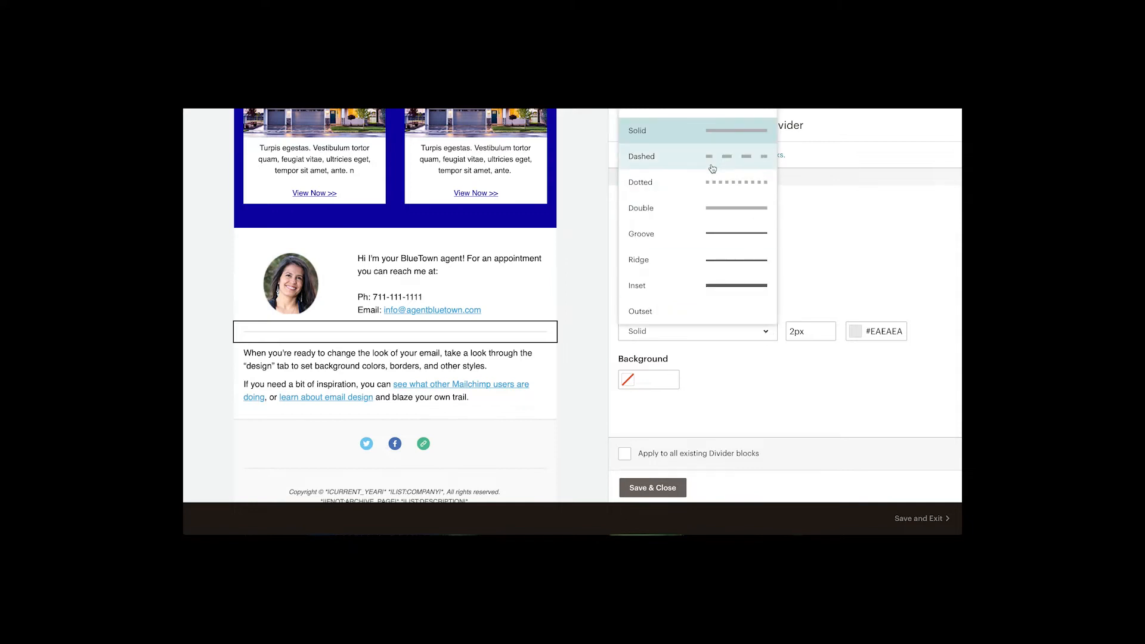
pyautogui.click(715, 164)
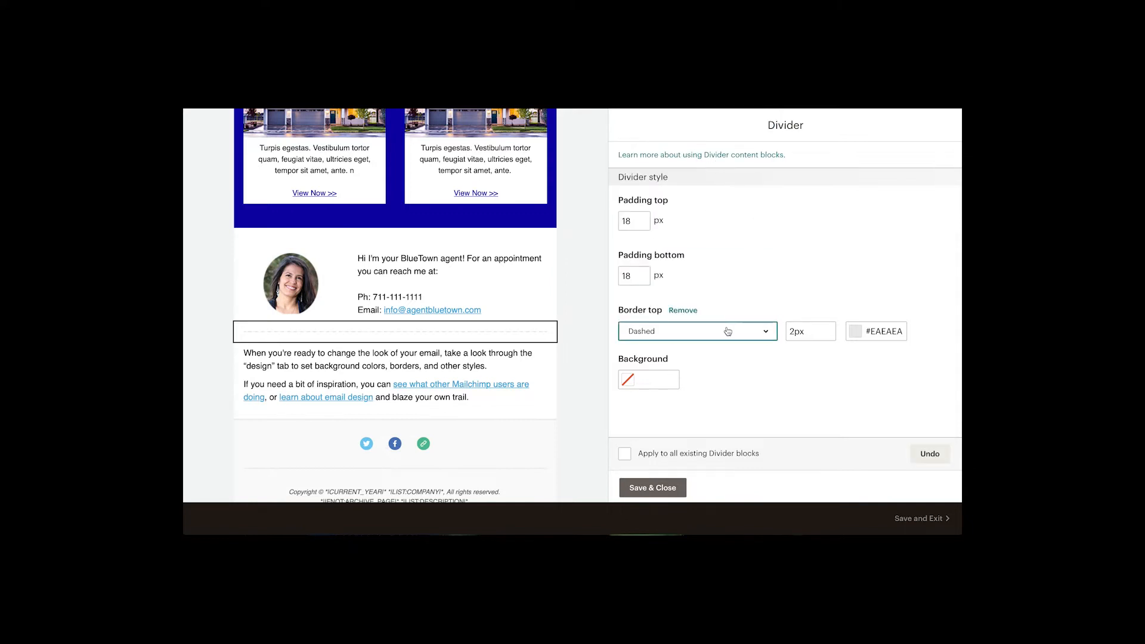
pyautogui.click(857, 334)
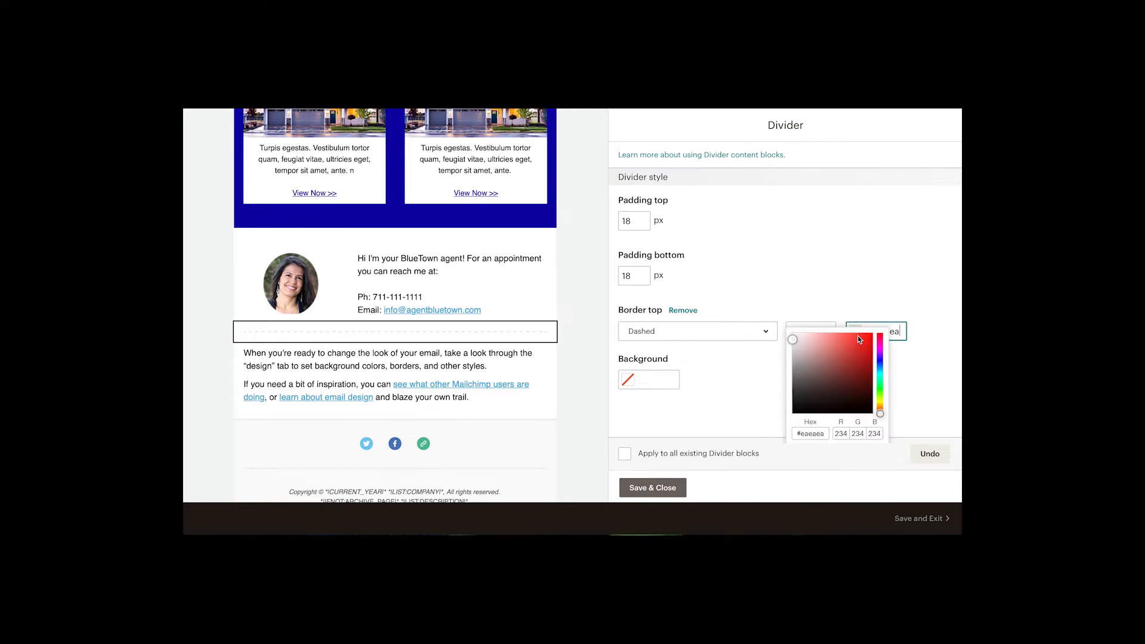
pyautogui.scroll(-1, 832, 402)
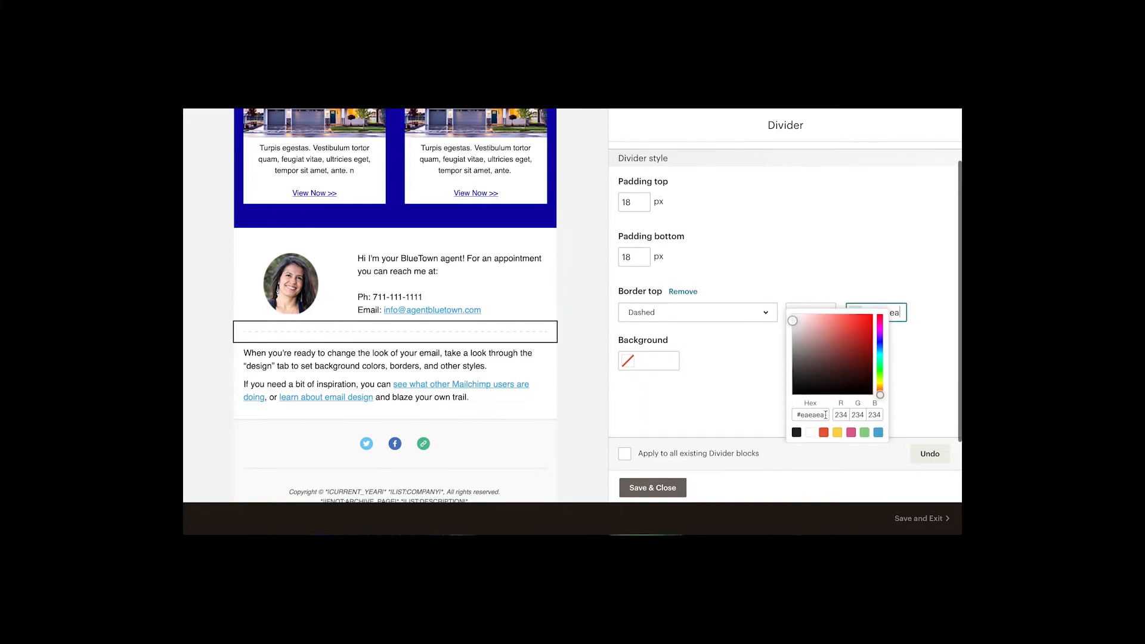
pyautogui.moveTo(826, 416); pyautogui.dragTo(802, 416)
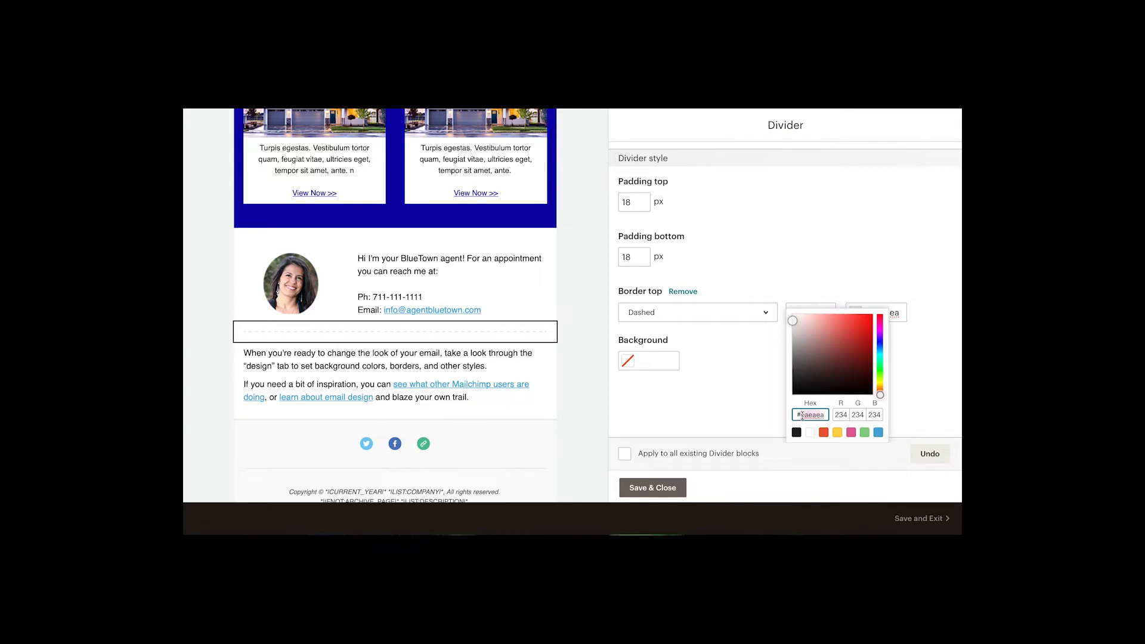
pyautogui.write('0a00')
pyautogui.press('BackSpace')
pyautogui.write('a0')
pyautogui.press('BackSpace')
pyautogui.write('0')
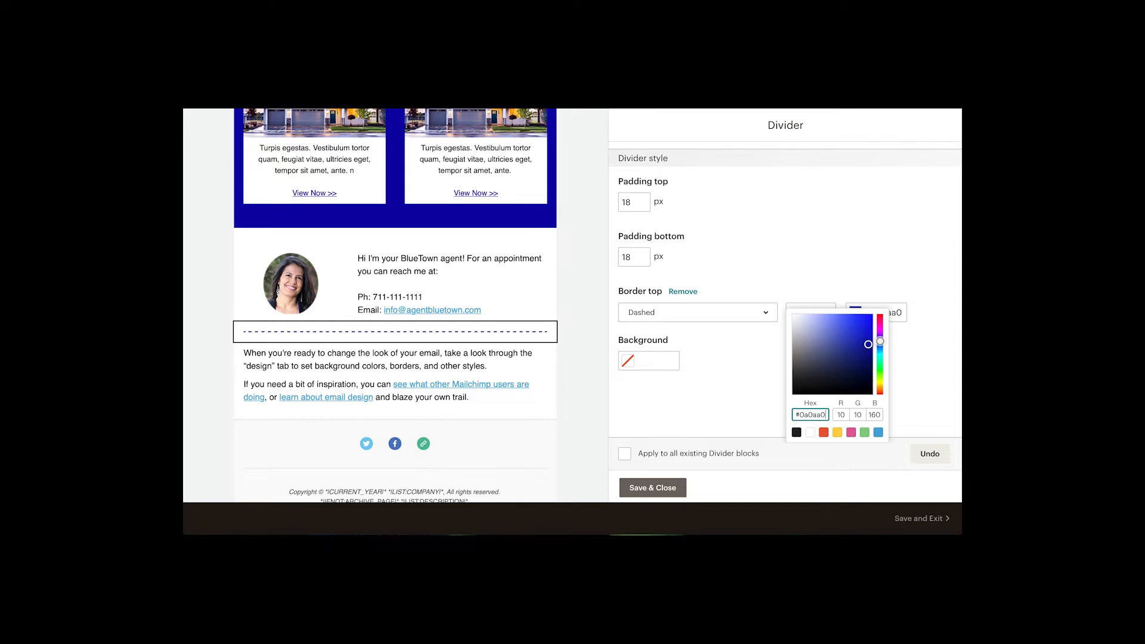
pyautogui.click(921, 375)
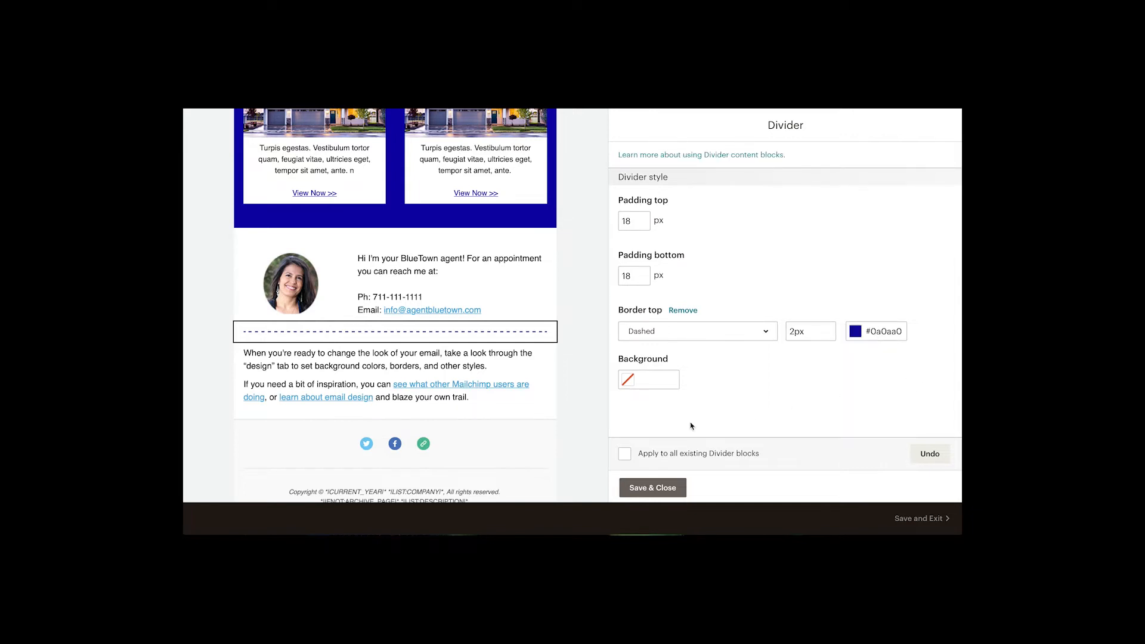
pyautogui.click(647, 487)
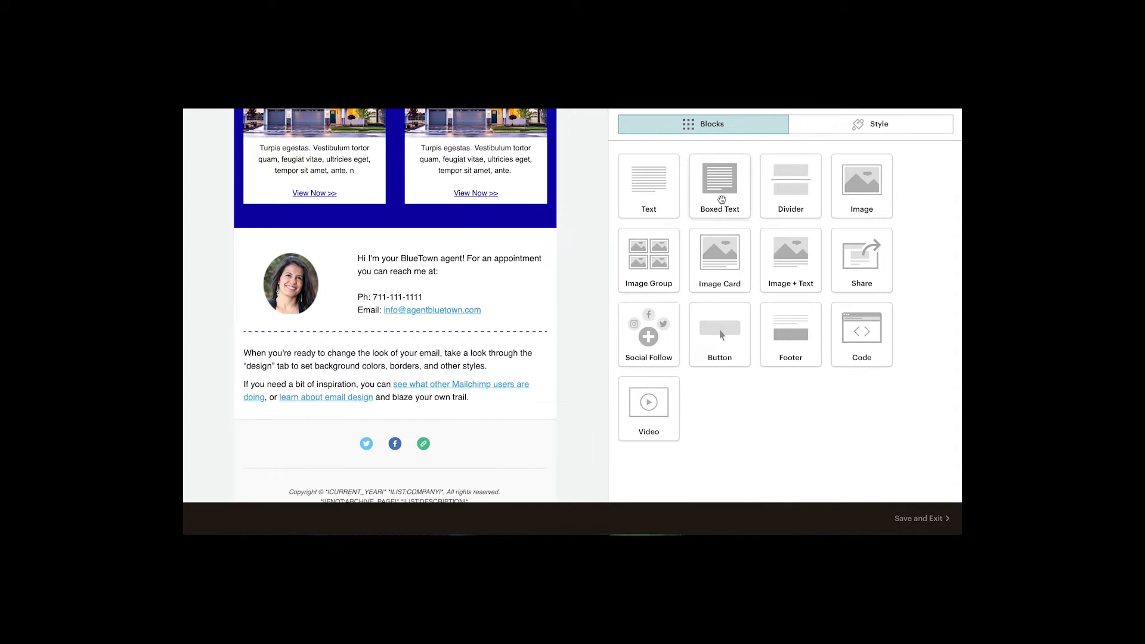
# Add a Boxed Text block below the divider and remove its container background.
pyautogui.moveTo(721, 200); pyautogui.dragTo(451, 352)
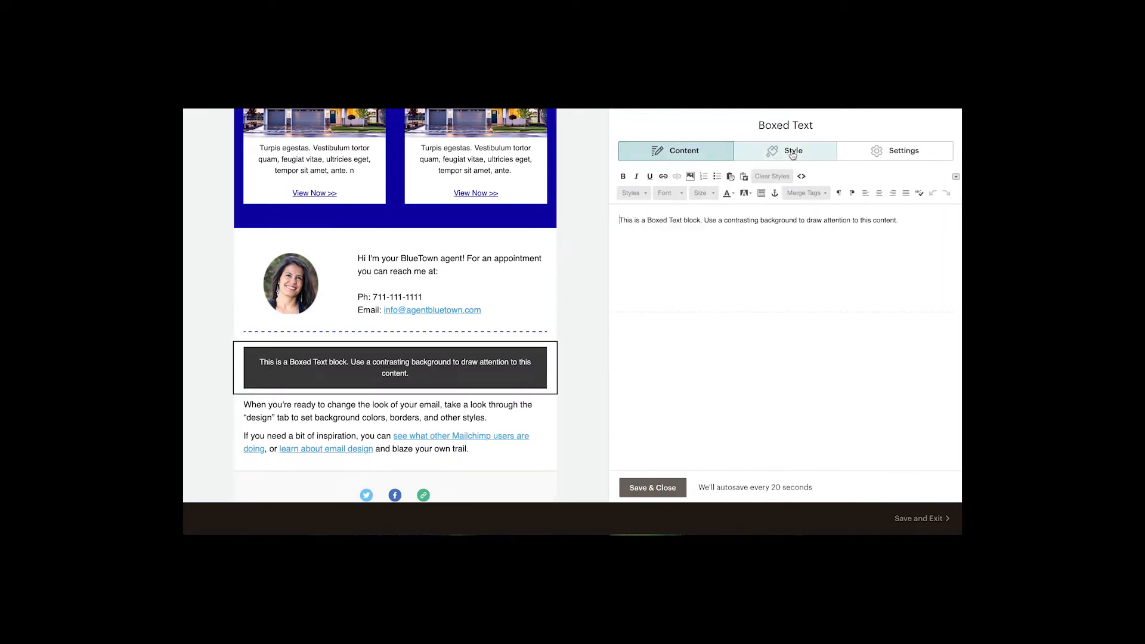
pyautogui.click(792, 153)
pyautogui.scroll(-1, 821, 283)
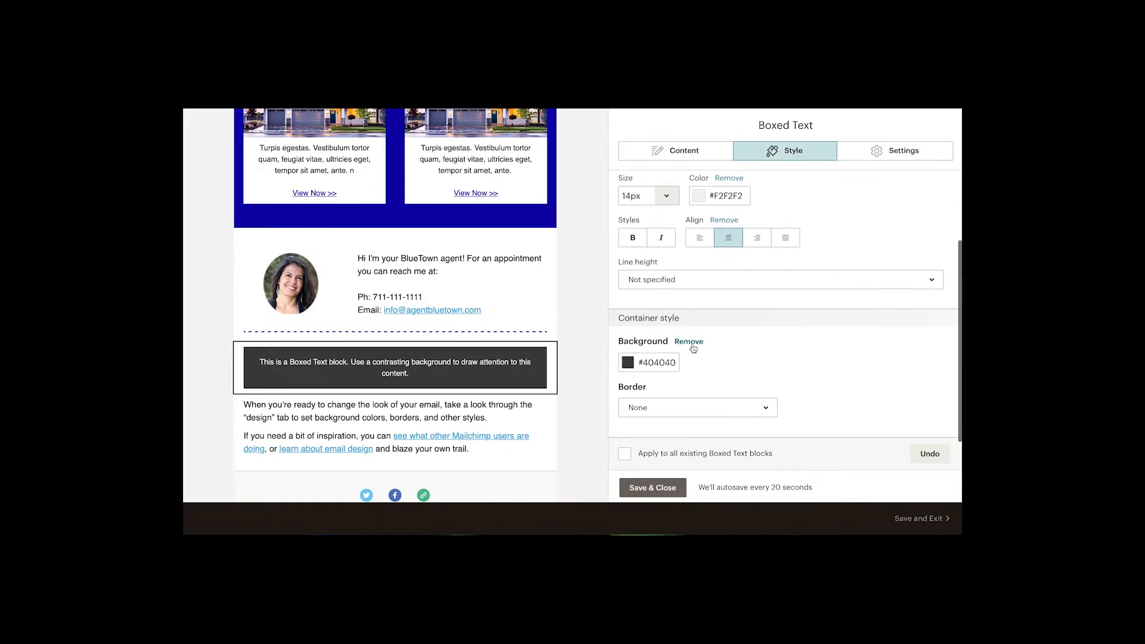
pyautogui.click(692, 345)
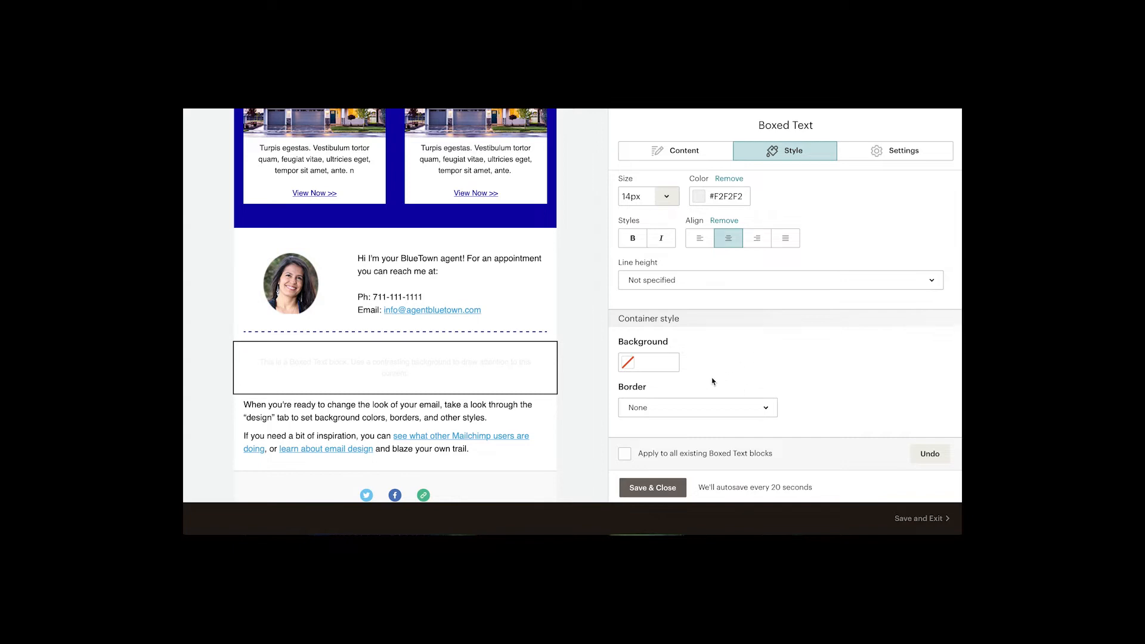
# Replace the boxed text with "Blog Corner", apply a heading style to it, and save.
pyautogui.click(673, 156)
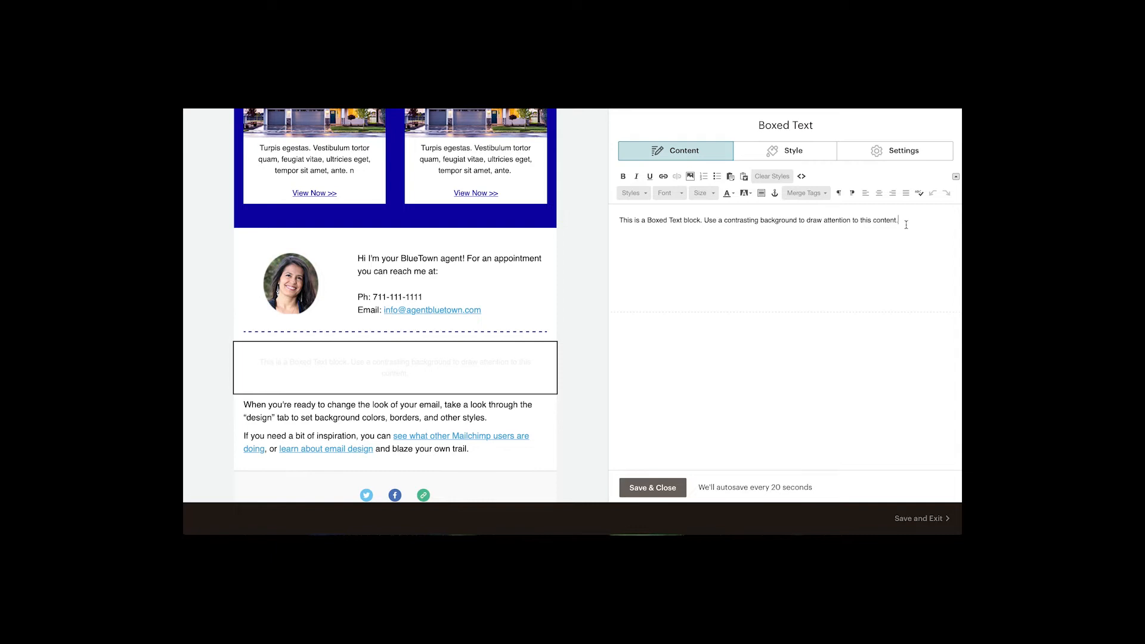
pyautogui.moveTo(906, 225); pyautogui.dragTo(663, 207)
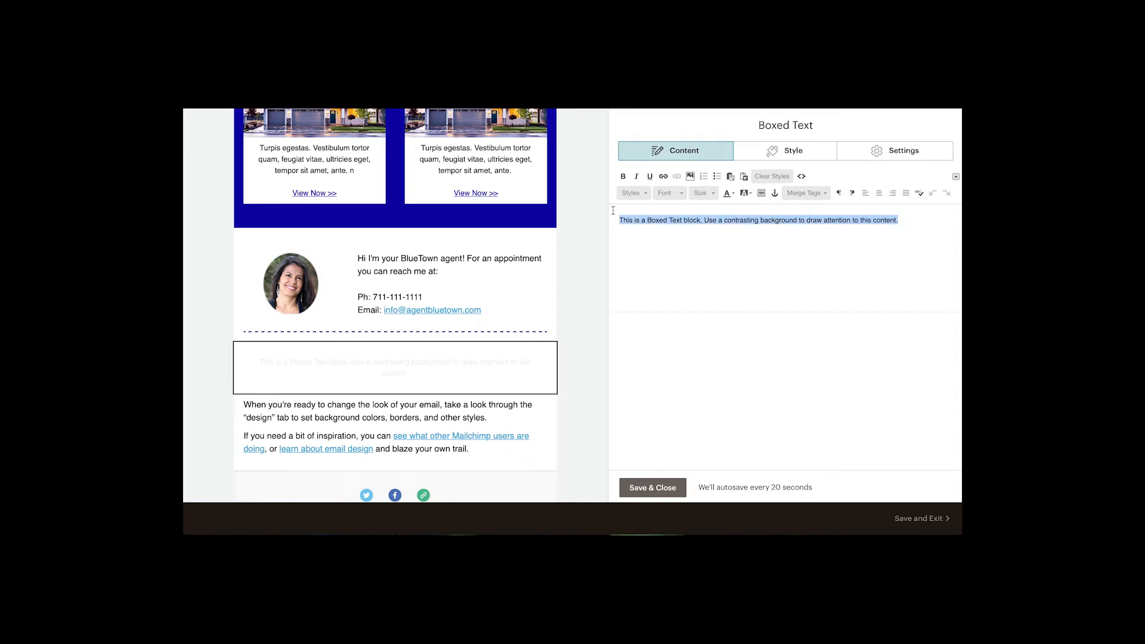
pyautogui.write('Blog C')
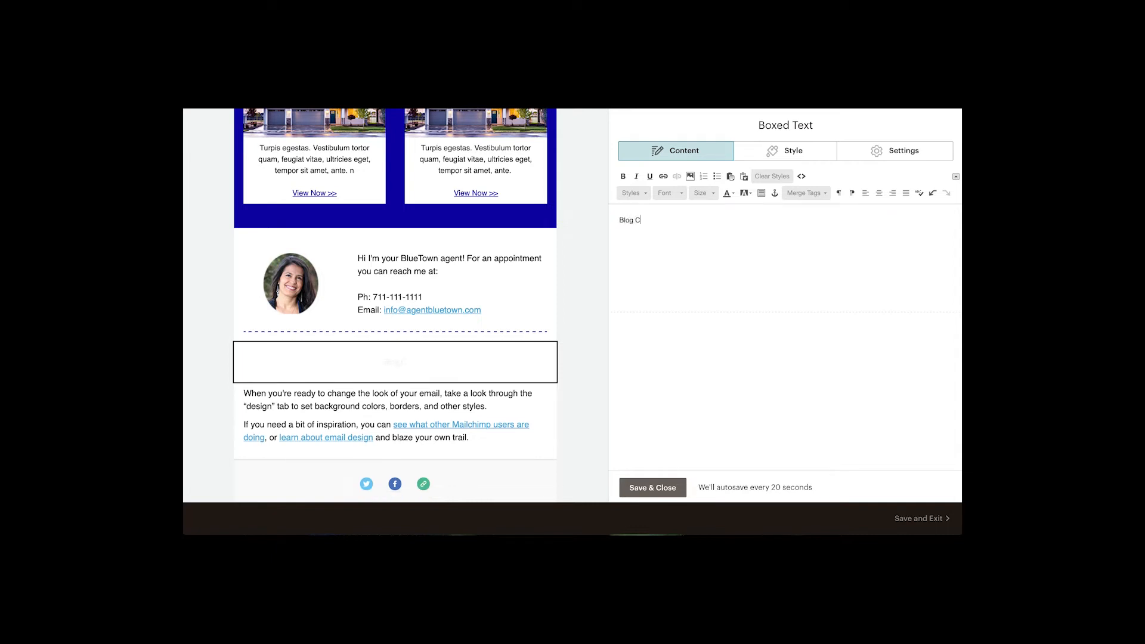
pyautogui.write('orner')
pyautogui.moveTo(658, 220); pyautogui.dragTo(617, 218)
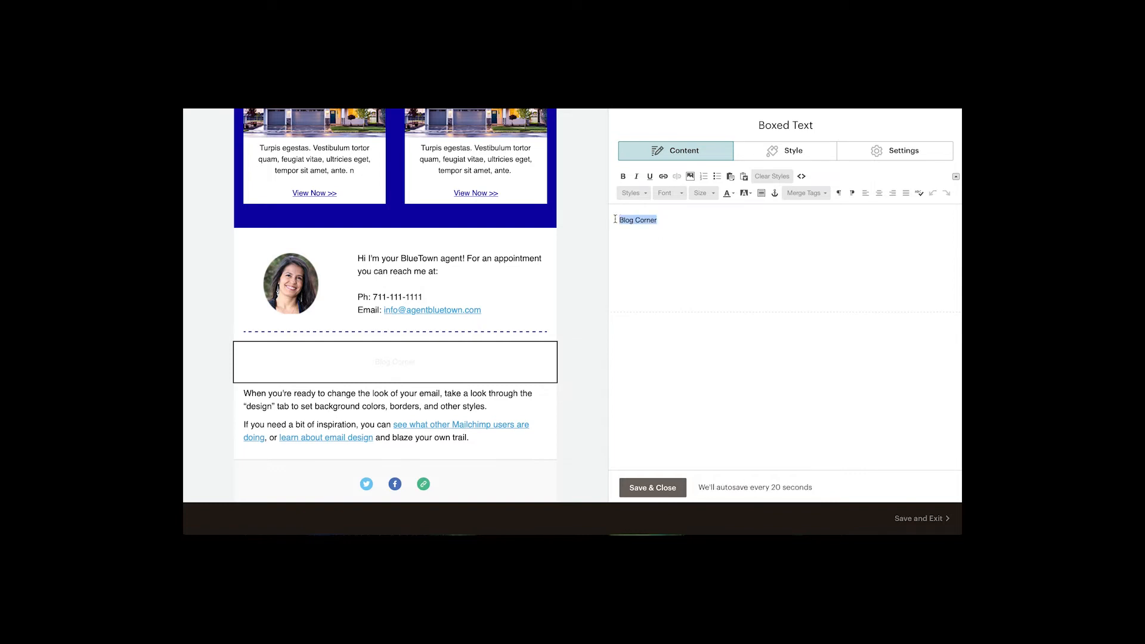
pyautogui.click(640, 197)
pyautogui.click(645, 262)
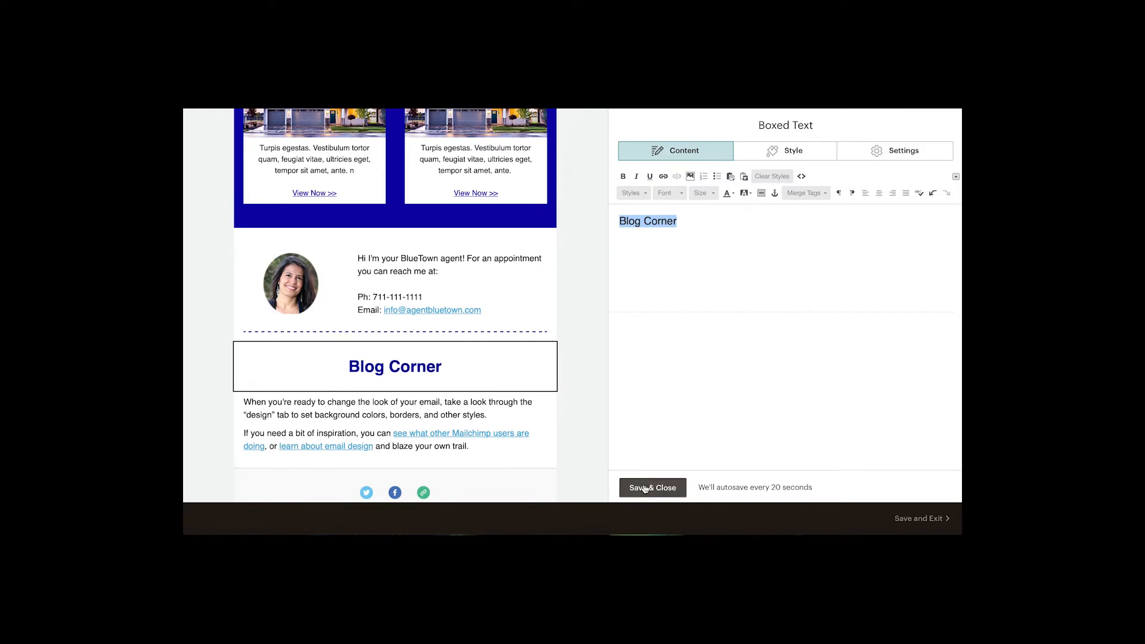
pyautogui.click(644, 490)
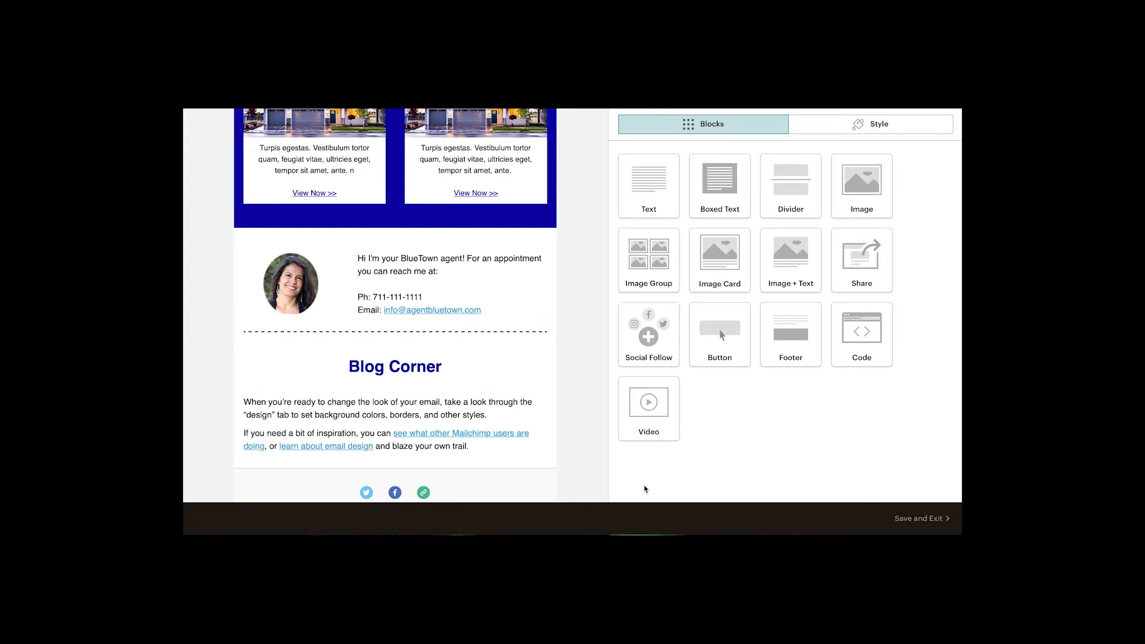
# Replace the text block's content below Blog Corner with pasted placeholder text and save.
pyautogui.scroll(-1, 581, 424)
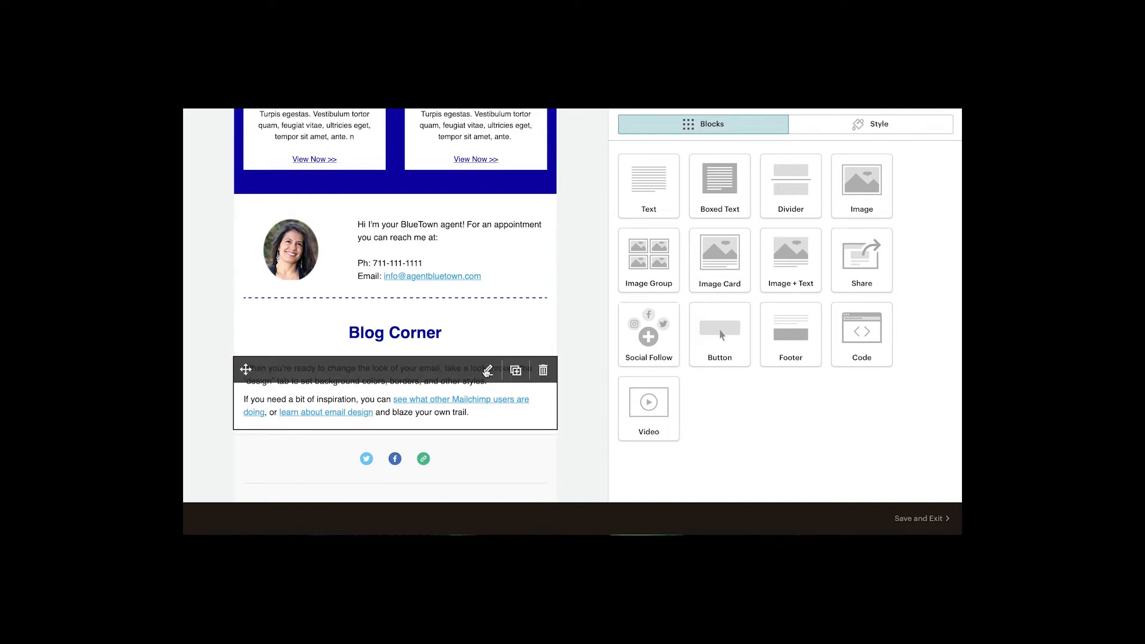
pyautogui.click(487, 371)
pyautogui.moveTo(728, 257); pyautogui.dragTo(617, 220)
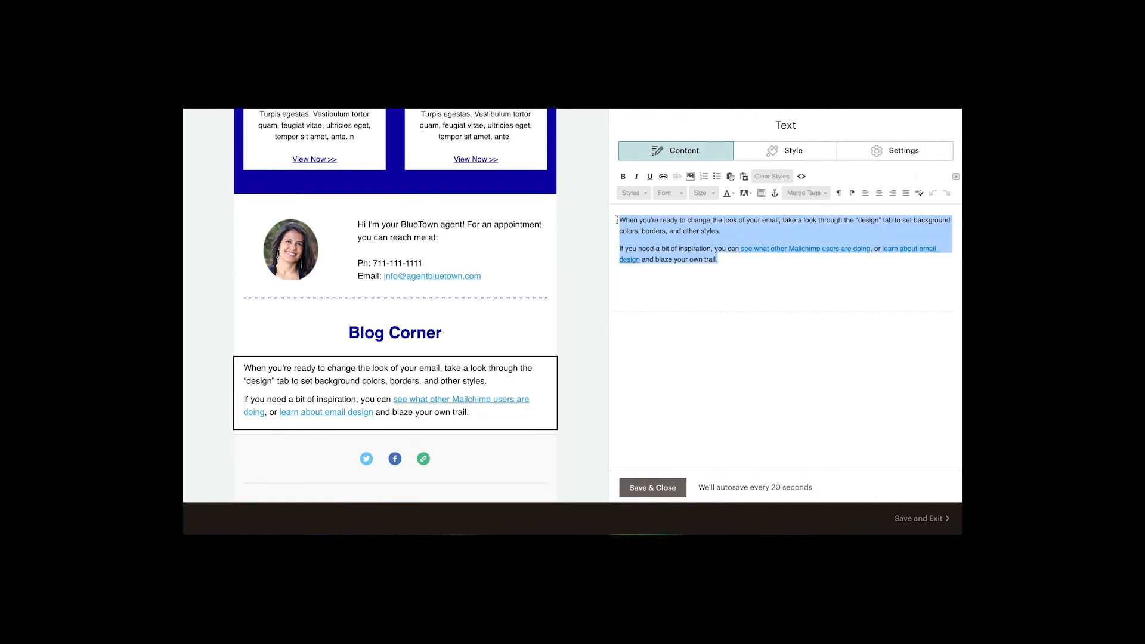
pyautogui.write('Turpis egestas. Vestibulum tortor quam, feugiat vitae, ultricies eget, tempor sit amet, ante. Turpis egestas. Vestibulum tortor quam, feugiat vitae, ultricies eget, tempor sit amet, ante. Turpis egestas. Vestibulum tortor quam, feugiat vitae, ultricies eget, tempor sit amet, ante.')
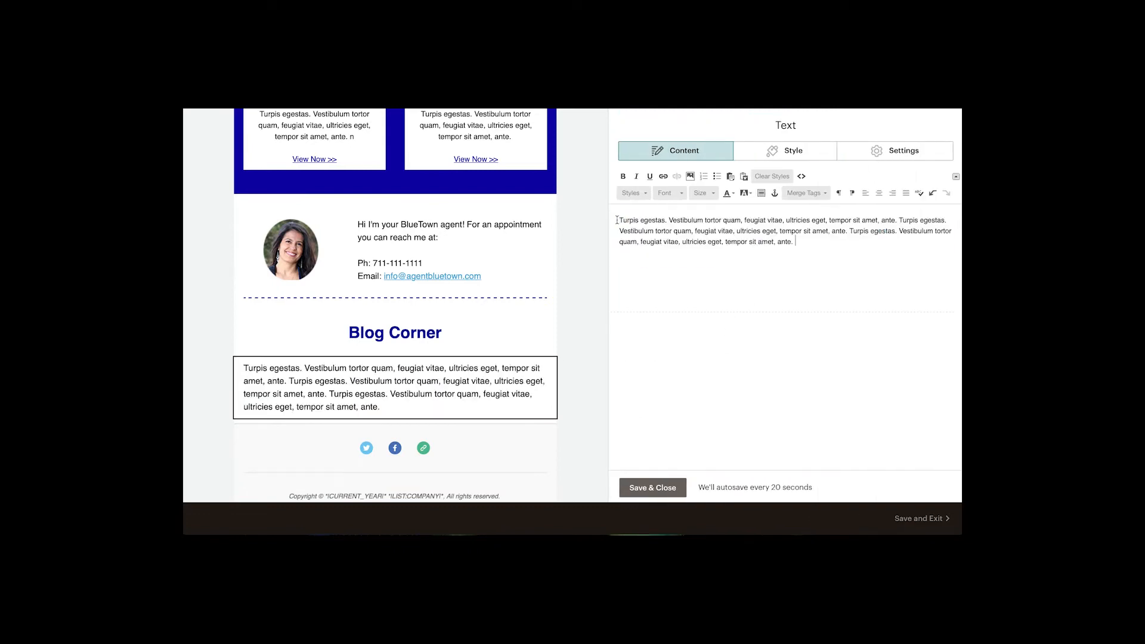
pyautogui.click(646, 489)
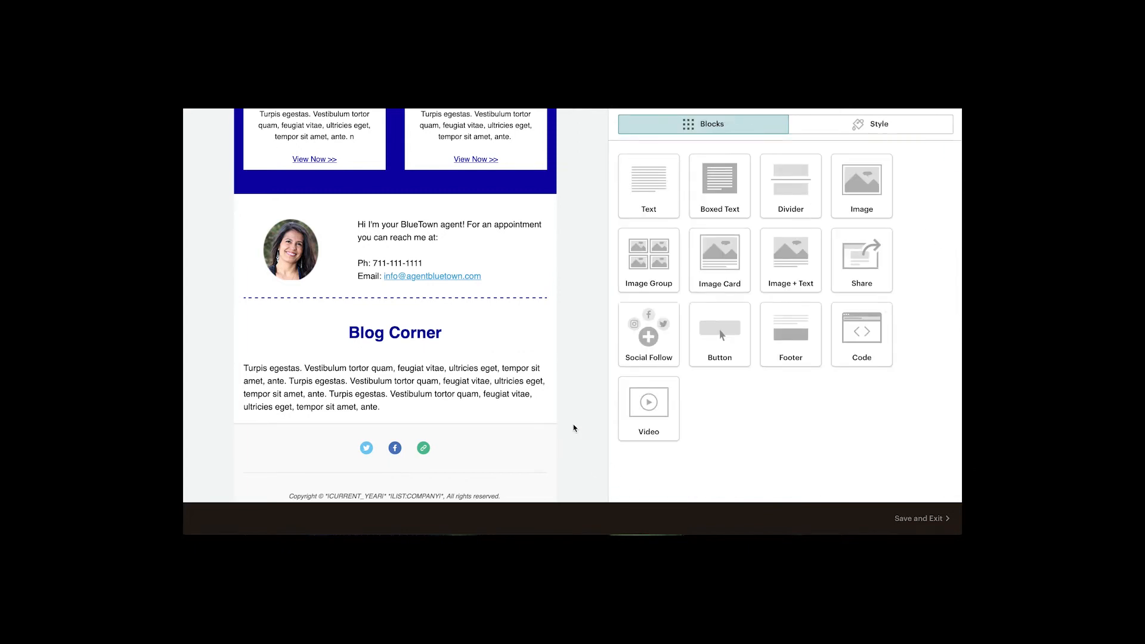
# Add an Image + Text block below the Blog Corner text.
pyautogui.scroll(-1, 574, 426)
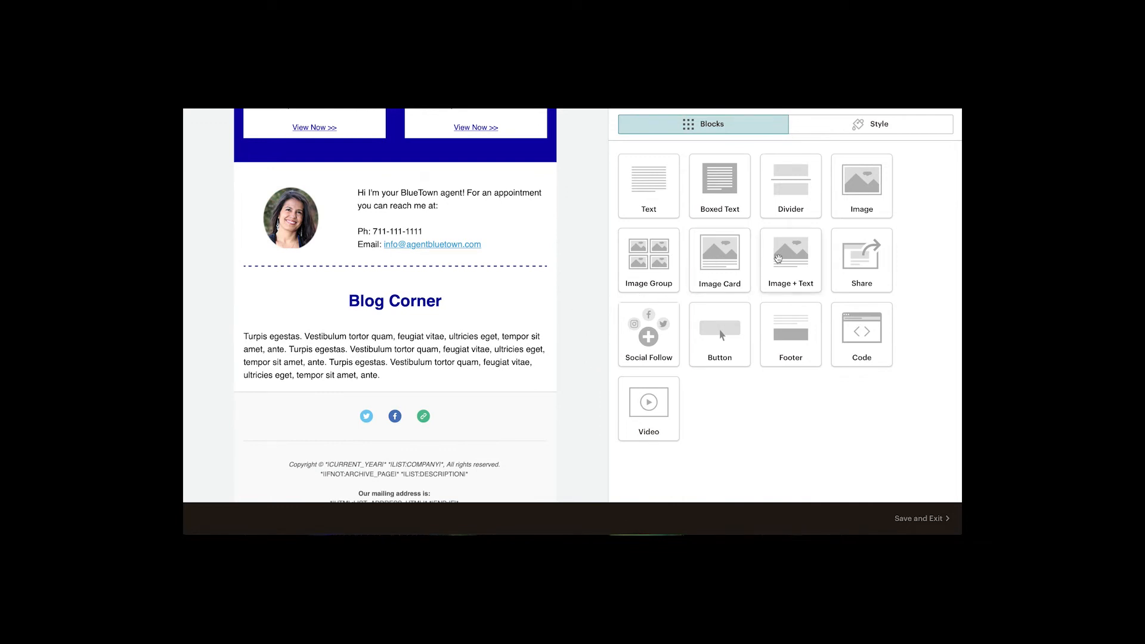
pyautogui.moveTo(778, 257); pyautogui.dragTo(475, 373)
pyautogui.scroll(-2, 584, 364)
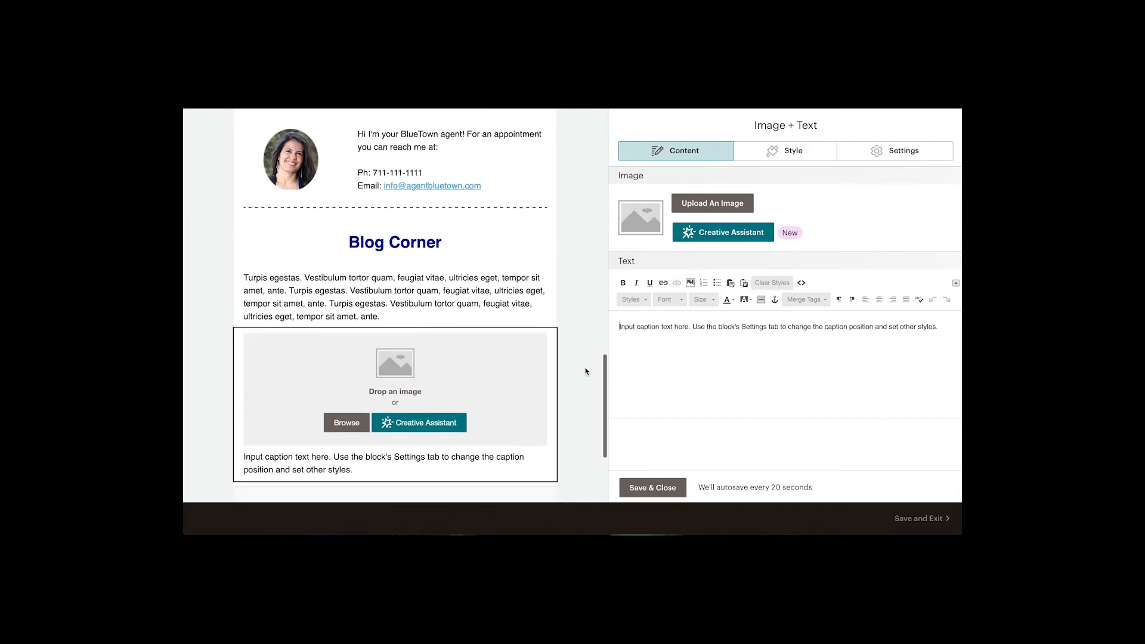
# Set the Image + Text block's image position to Left with 1/3 image width.
pyautogui.click(877, 159)
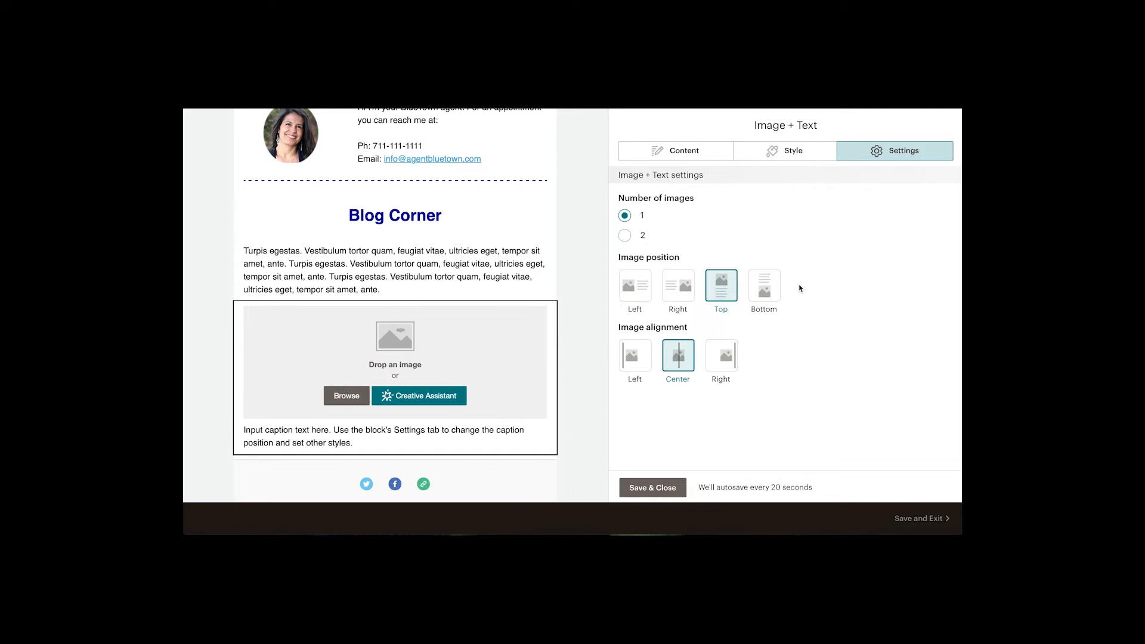
pyautogui.click(634, 290)
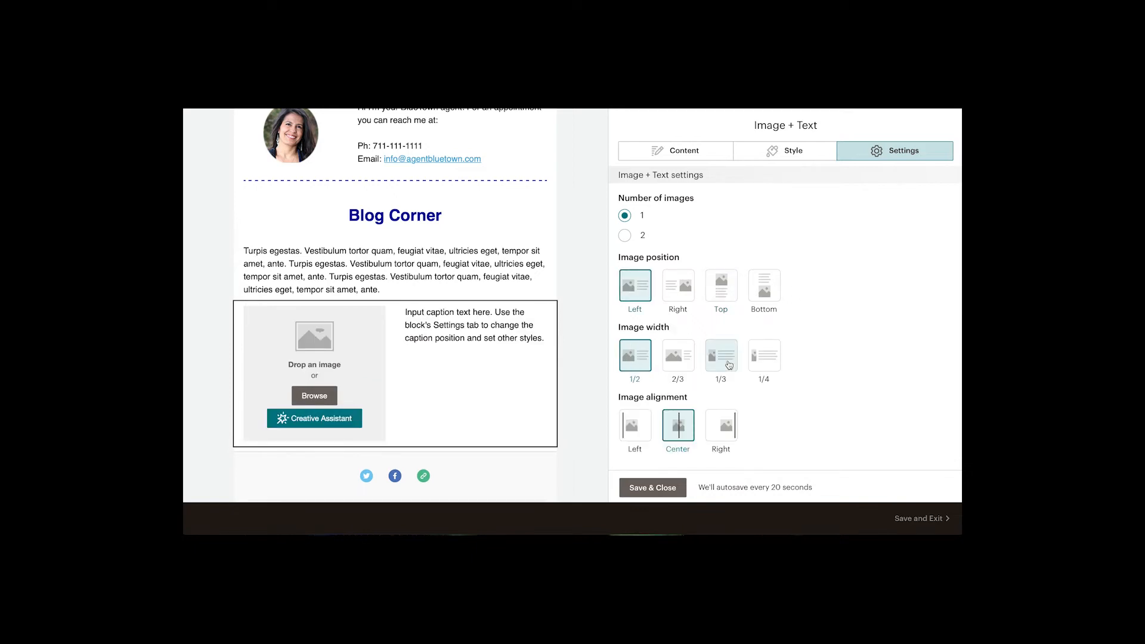
pyautogui.click(729, 365)
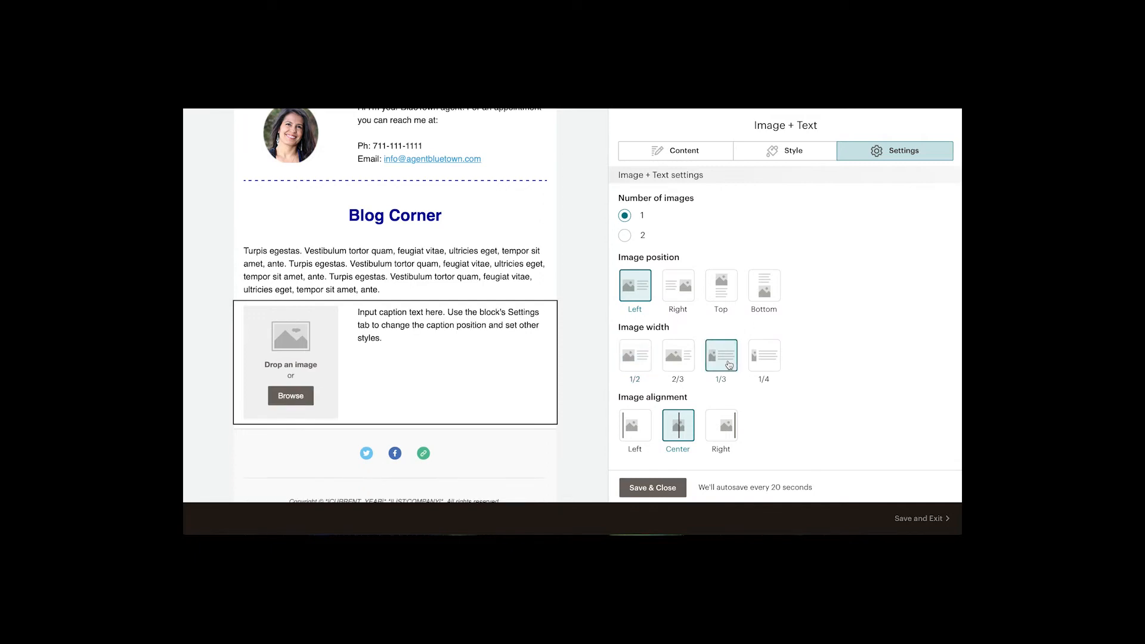
# Insert the house1.png image from the content studio into the Image + Text block.
pyautogui.click(687, 158)
pyautogui.click(687, 209)
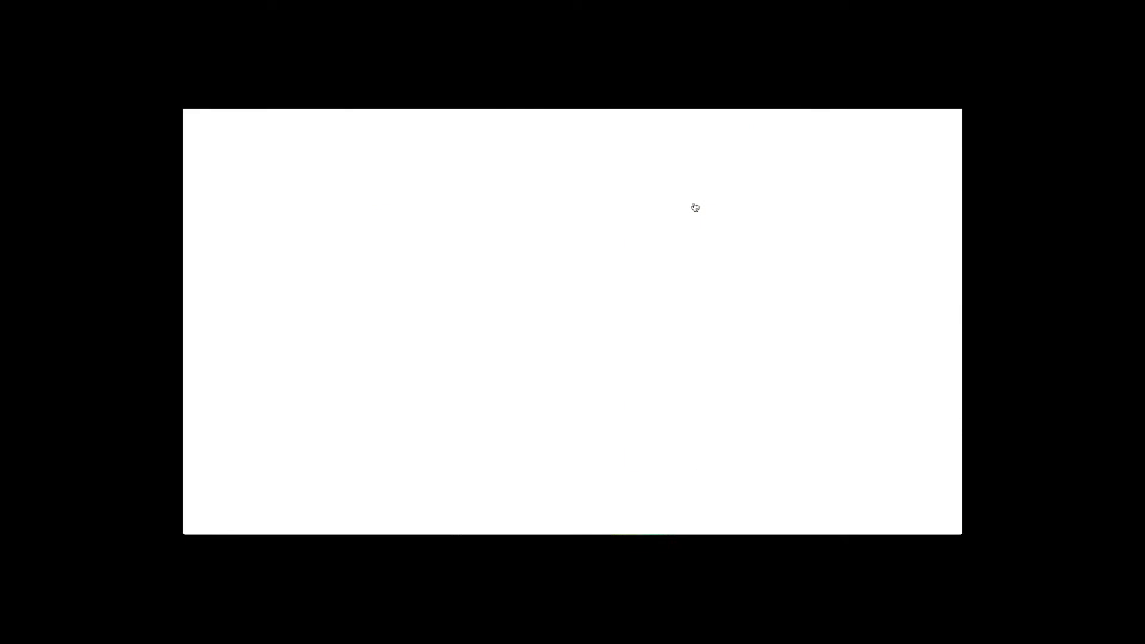
pyautogui.click(370, 271)
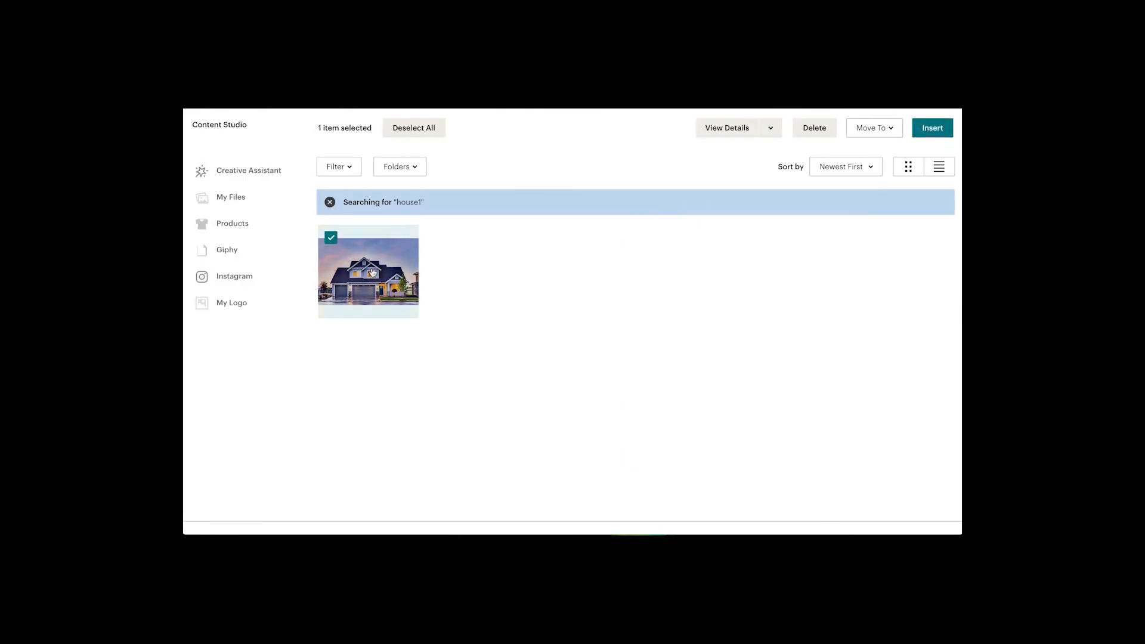
pyautogui.click(931, 128)
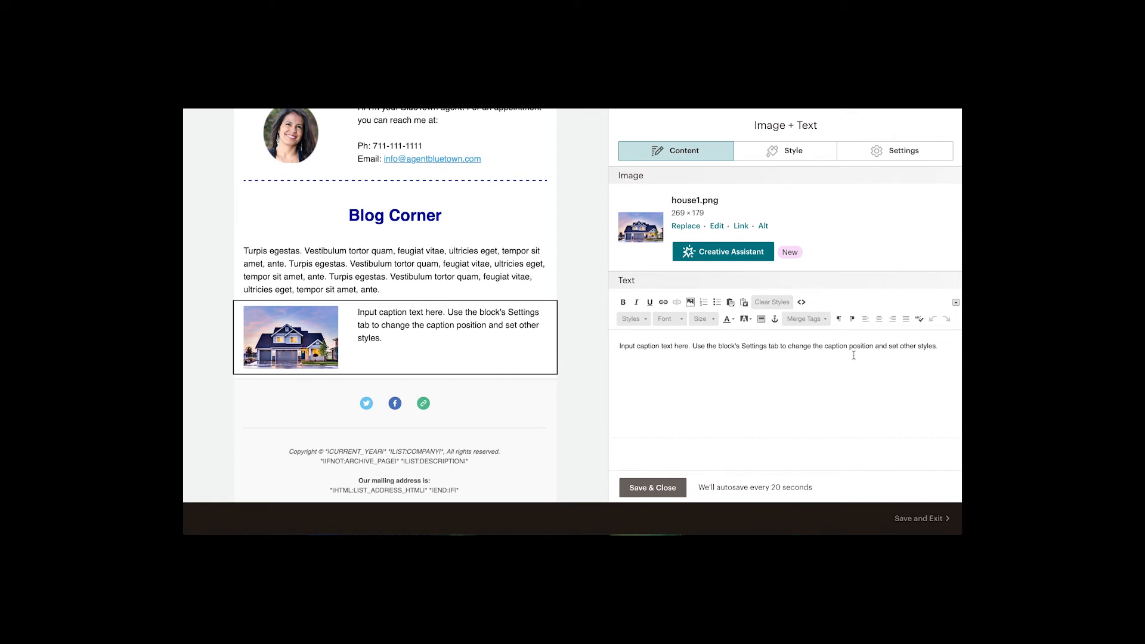
# Replace the Image + Text caption with pasted placeholder text and trim it to end at "tempor sit amet, ante.".
pyautogui.moveTo(944, 348); pyautogui.dragTo(615, 346)
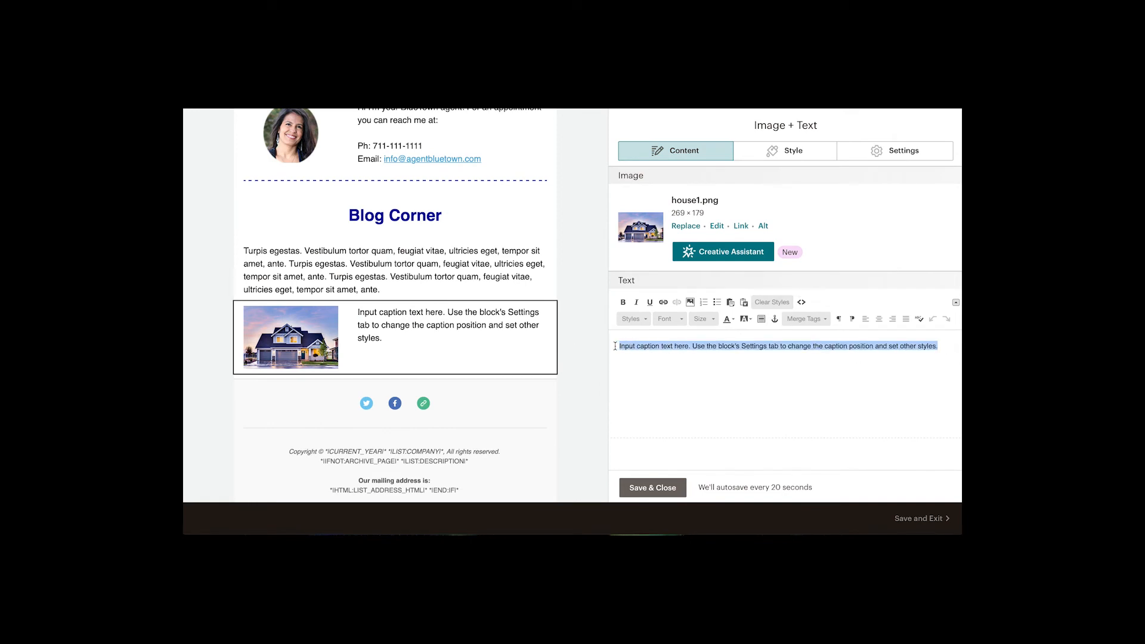
pyautogui.write('Turpis egestas. Vestibulum tortor quam, feugiat vitae, ultricies eget, tempor sit amet, ante. Turpis egestas. Vestibulum tortor quam, feugiat vitae, ultricies eget, tempor sit amet, ante. Turpis egestas. Vestibulum tortor quam, feugiat vitae, ultricies eget, tempor sit amet, ante.')
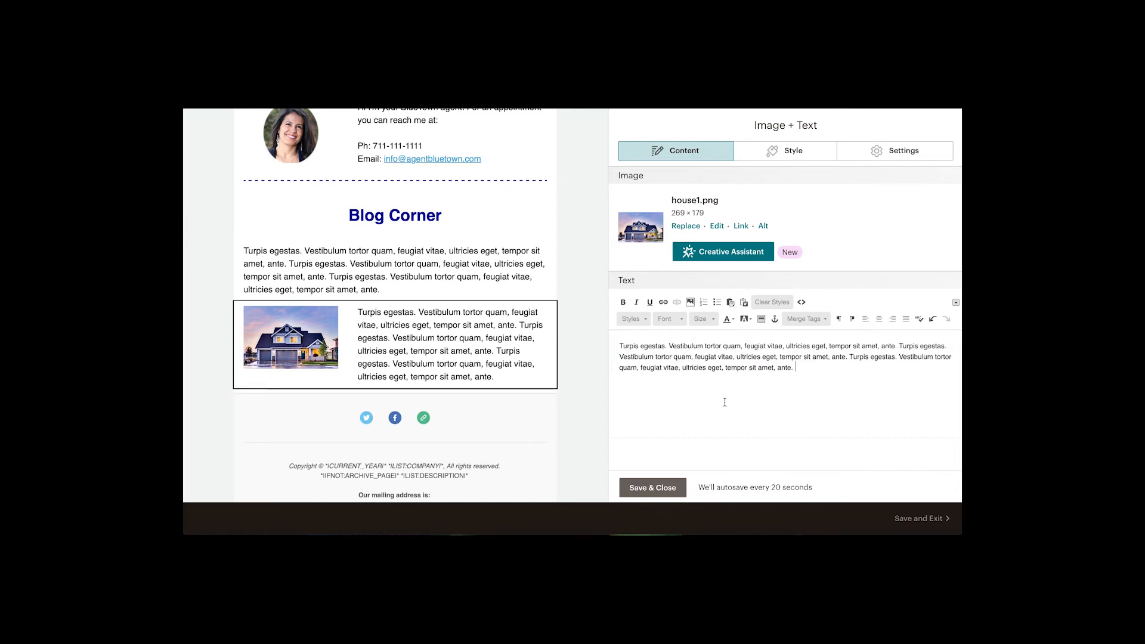
pyautogui.press('BackSpace')
pyautogui.press('BackSpace')
pyautogui.press('BackSpace')
pyautogui.press('BackSpace')
pyautogui.press('BackSpace')
pyautogui.press('BackSpace')
pyautogui.press('BackSpace')
pyautogui.press('BackSpace')
pyautogui.press('BackSpace')
pyautogui.press('BackSpace')
pyautogui.press('BackSpace')
pyautogui.press('BackSpace')
pyautogui.press('BackSpace')
pyautogui.press('BackSpace')
pyautogui.press('BackSpace')
pyautogui.press('BackSpace')
pyautogui.press('BackSpace')
pyautogui.press('BackSpace')
pyautogui.press('BackSpace')
pyautogui.press('BackSpace')
pyautogui.press('BackSpace')
pyautogui.press('BackSpace')
pyautogui.press('BackSpace')
pyautogui.press('BackSpace')
pyautogui.press('BackSpace')
pyautogui.press('BackSpace')
pyautogui.press('BackSpace')
pyautogui.press('BackSpace')
pyautogui.press('BackSpace')
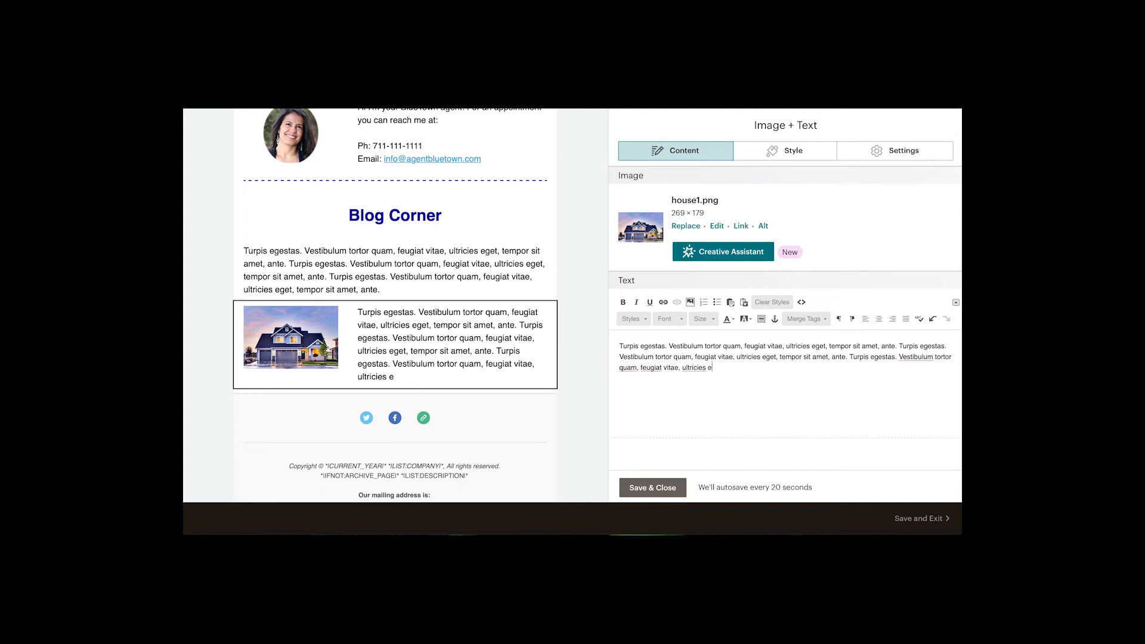
pyautogui.press('BackSpace')
pyautogui.press('BackSpace')
pyautogui.press('BackSpace')
pyautogui.press('BackSpace')
pyautogui.press('BackSpace')
pyautogui.press('BackSpace')
pyautogui.press('BackSpace')
pyautogui.press('BackSpace')
pyautogui.press('BackSpace')
pyautogui.press('BackSpace')
pyautogui.press('BackSpace')
pyautogui.press('BackSpace')
pyautogui.press('BackSpace')
pyautogui.press('BackSpace')
pyautogui.press('BackSpace')
pyautogui.press('BackSpace')
pyautogui.press('BackSpace')
pyautogui.press('BackSpace')
pyautogui.press('BackSpace')
pyautogui.press('BackSpace')
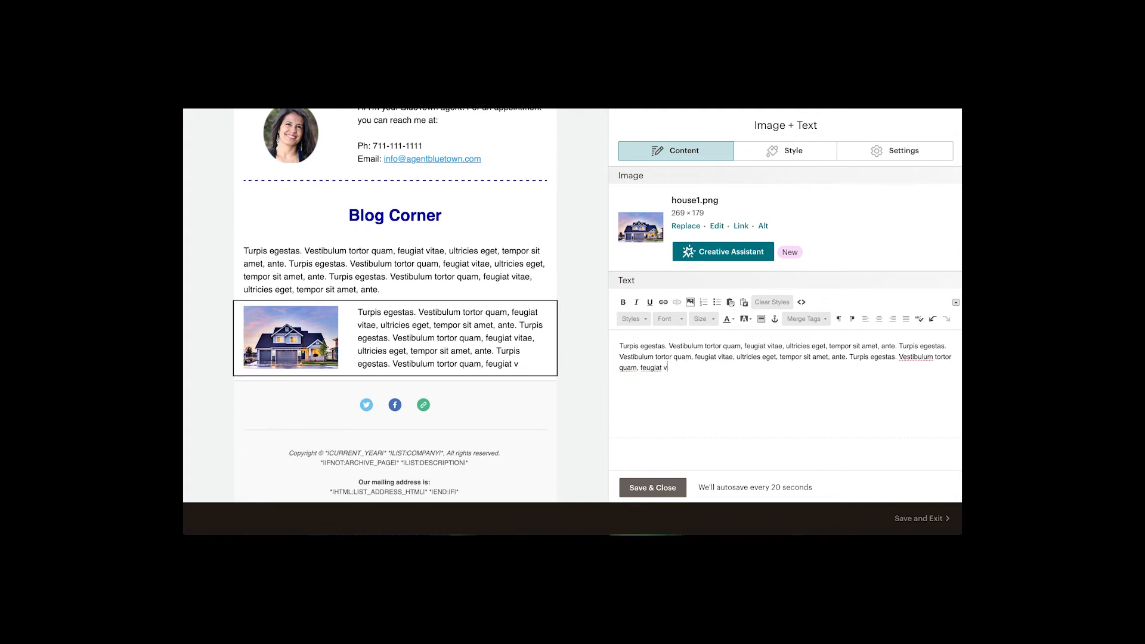
pyautogui.press('BackSpace')
pyautogui.press('BackSpace')
pyautogui.press('BackSpace')
pyautogui.press('BackSpace')
pyautogui.press('BackSpace')
pyautogui.press('BackSpace')
pyautogui.press('BackSpace')
pyautogui.press('BackSpace')
pyautogui.press('BackSpace')
pyautogui.press('BackSpace')
pyautogui.press('BackSpace')
pyautogui.press('BackSpace')
pyautogui.press('BackSpace')
pyautogui.press('BackSpace')
pyautogui.press('BackSpace')
pyautogui.press('BackSpace')
pyautogui.press('BackSpace')
pyautogui.press('BackSpace')
pyautogui.press('BackSpace')
pyautogui.press('BackSpace')
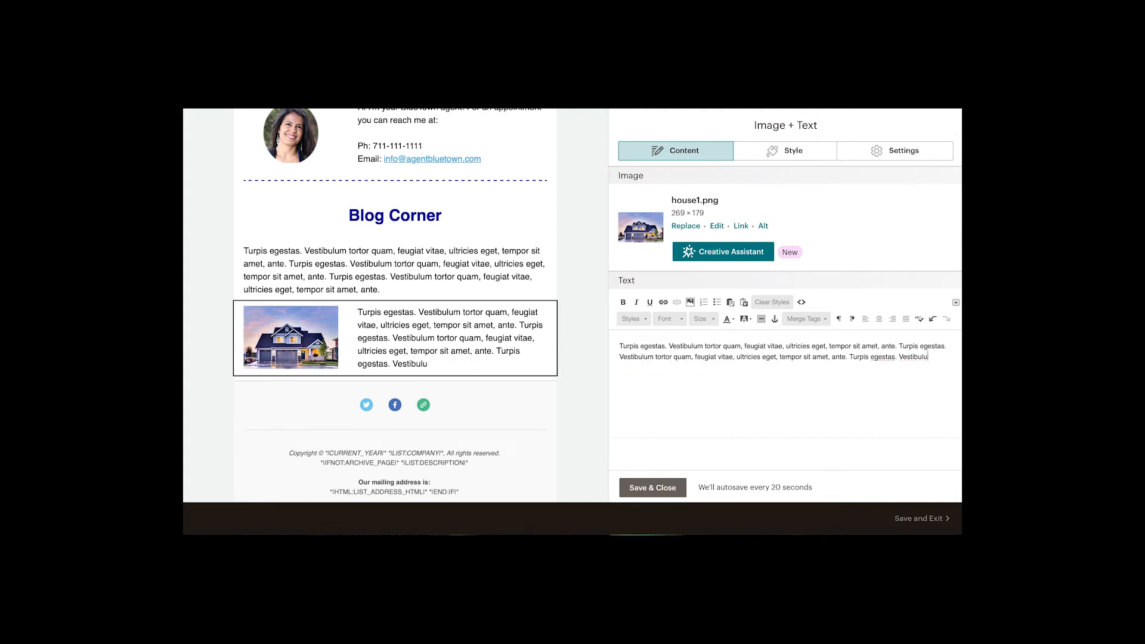
pyautogui.press('BackSpace')
pyautogui.press('BackSpace')
pyautogui.press('BackSpace')
pyautogui.press('BackSpace')
pyautogui.press('BackSpace')
pyautogui.press('BackSpace')
pyautogui.press('BackSpace')
pyautogui.press('BackSpace')
pyautogui.press('BackSpace')
pyautogui.press('BackSpace')
pyautogui.press('BackSpace')
pyautogui.press('BackSpace')
pyautogui.press('BackSpace')
pyautogui.press('BackSpace')
pyautogui.press('BackSpace')
pyautogui.press('BackSpace')
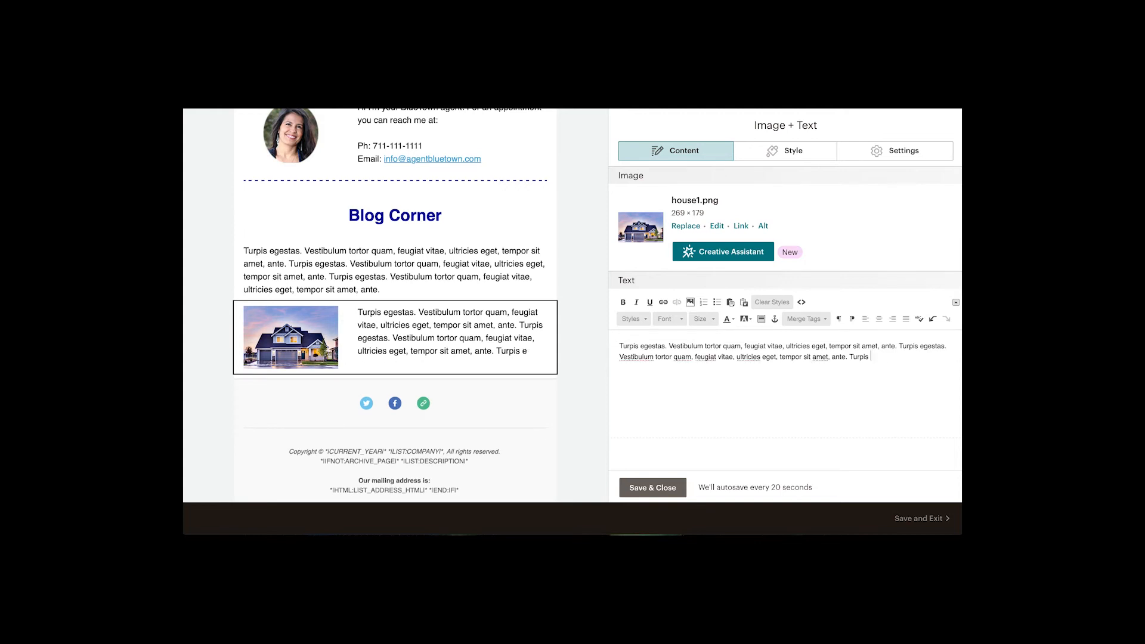
pyautogui.press('BackSpace')
pyautogui.press('BackSpace')
pyautogui.press('BackSpace')
pyautogui.press('BackSpace')
# Add a new line below the caption text reading "Read Now >>".
pyautogui.press('Return')
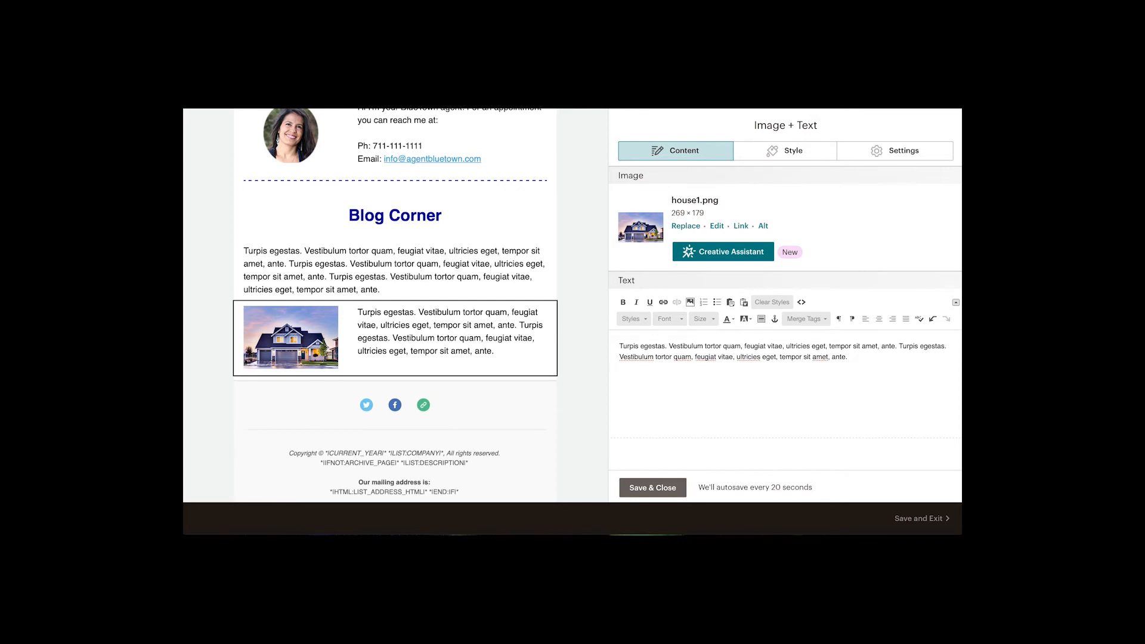
pyautogui.press('Return')
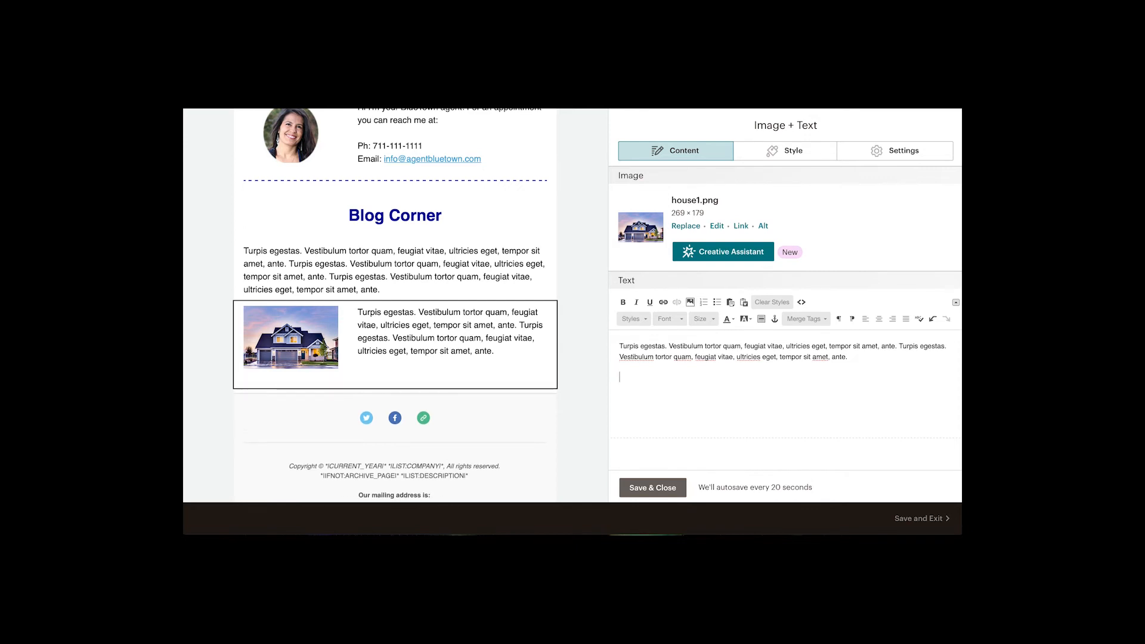
pyautogui.write('Read ')
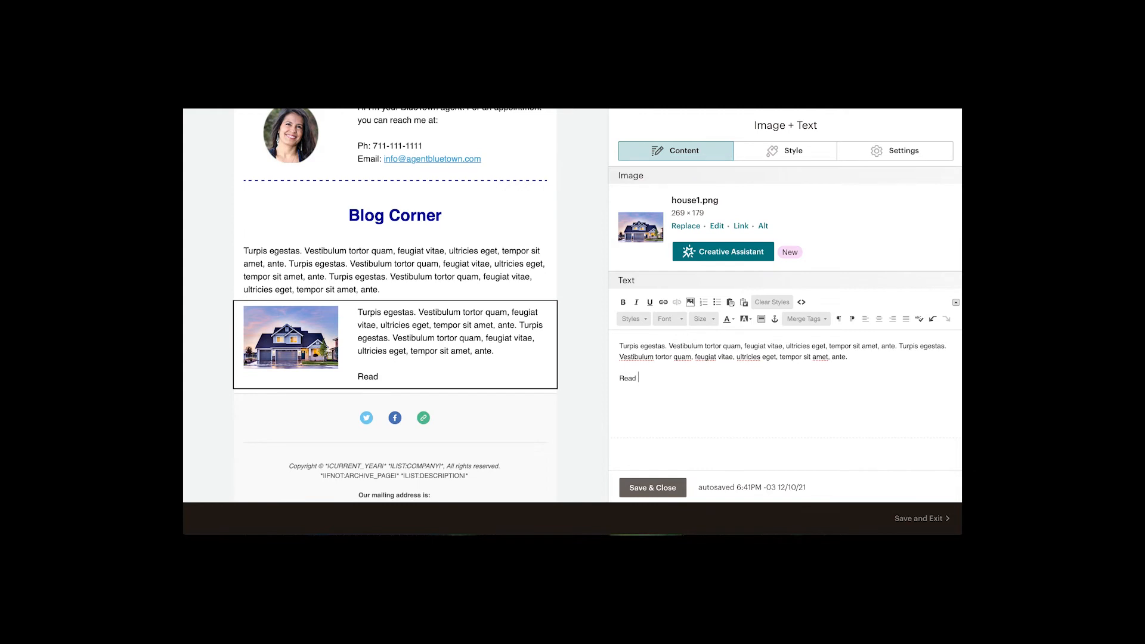
pyautogui.write('Now >>')
# Link the "Read Now >>" text to the web address #.
pyautogui.moveTo(665, 378); pyautogui.dragTo(619, 377)
pyautogui.click(663, 301)
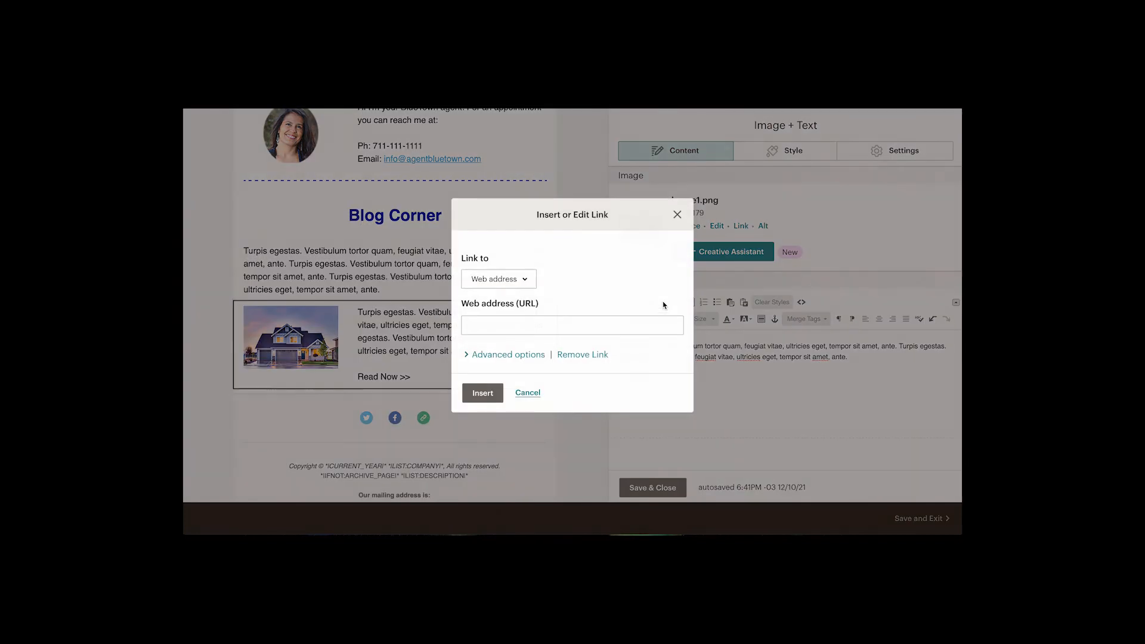
pyautogui.click(485, 329)
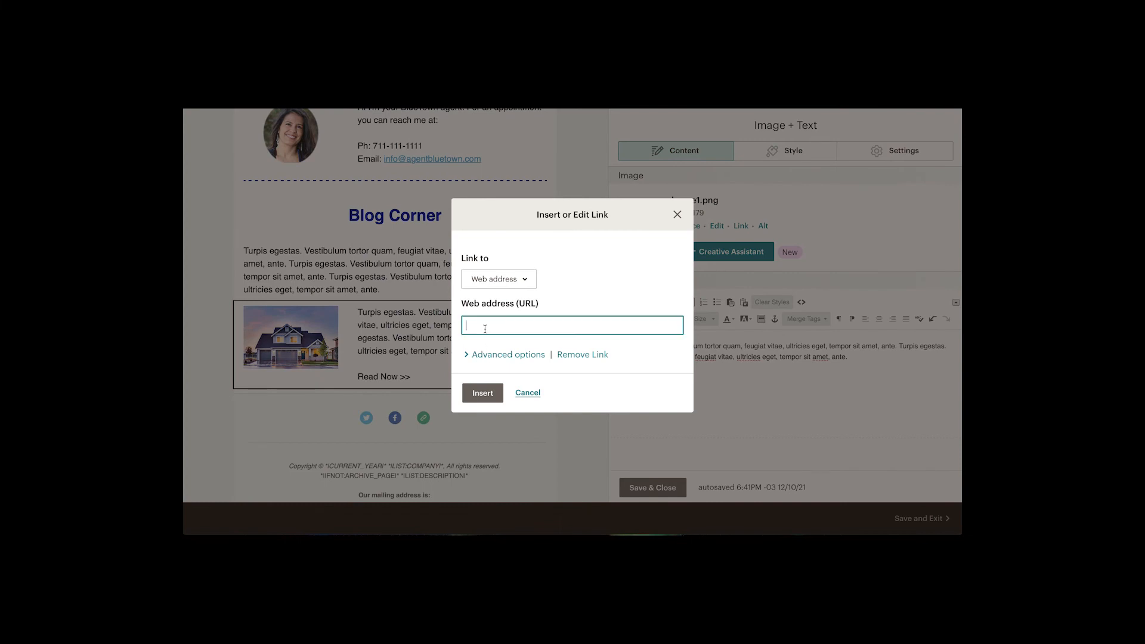
pyautogui.write('#')
pyautogui.click(481, 392)
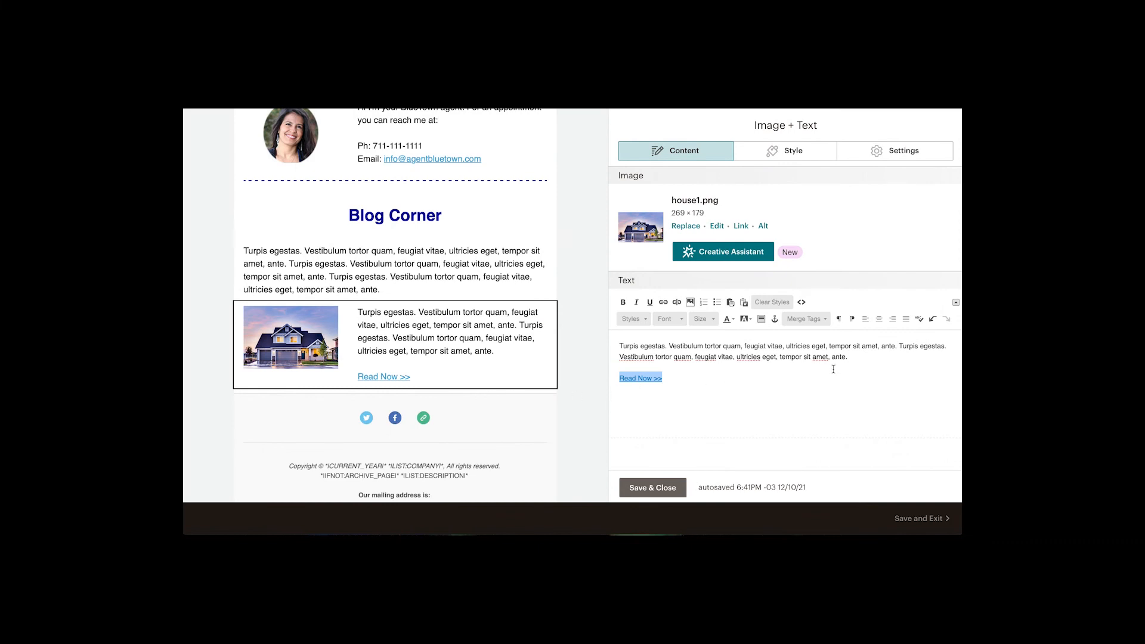
pyautogui.moveTo(850, 357); pyautogui.dragTo(900, 347)
pyautogui.hotkey('ctrl', 'c')
pyautogui.press('BackSpace')
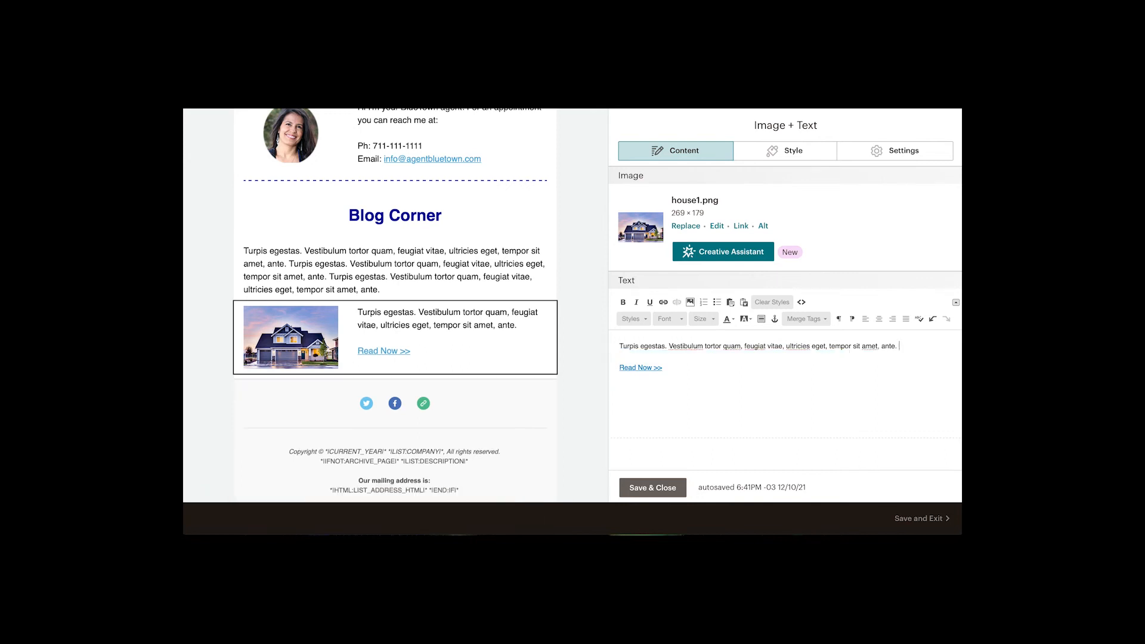
pyautogui.hotkey('ctrl', 'v')
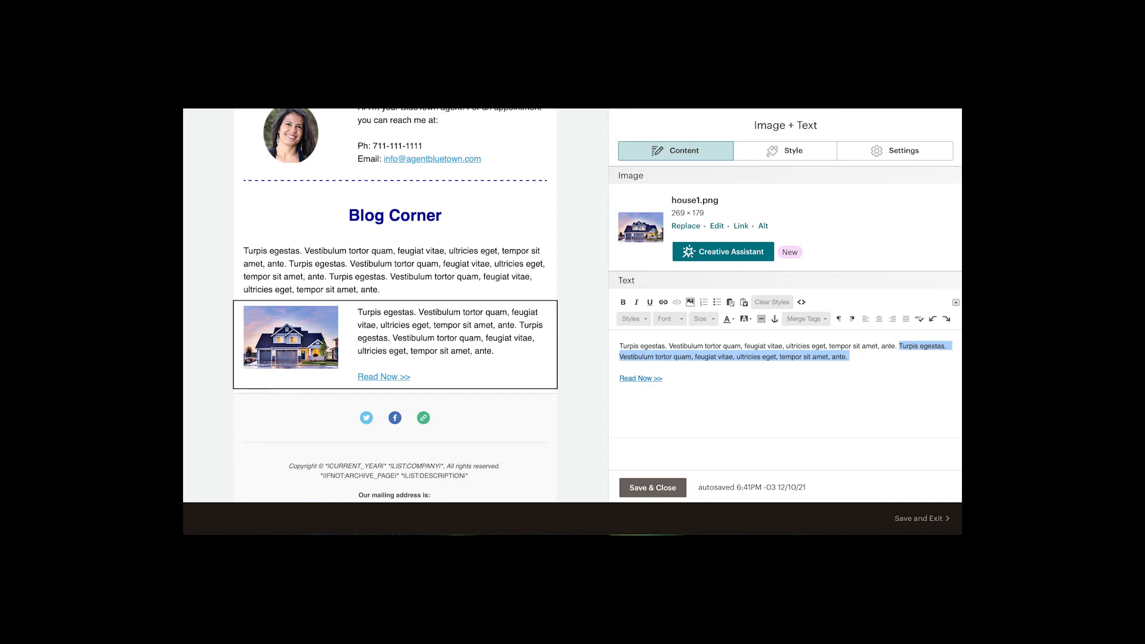
# Join the "Read Now >>" link onto the end of the caption paragraph and save the block.
pyautogui.click(617, 382)
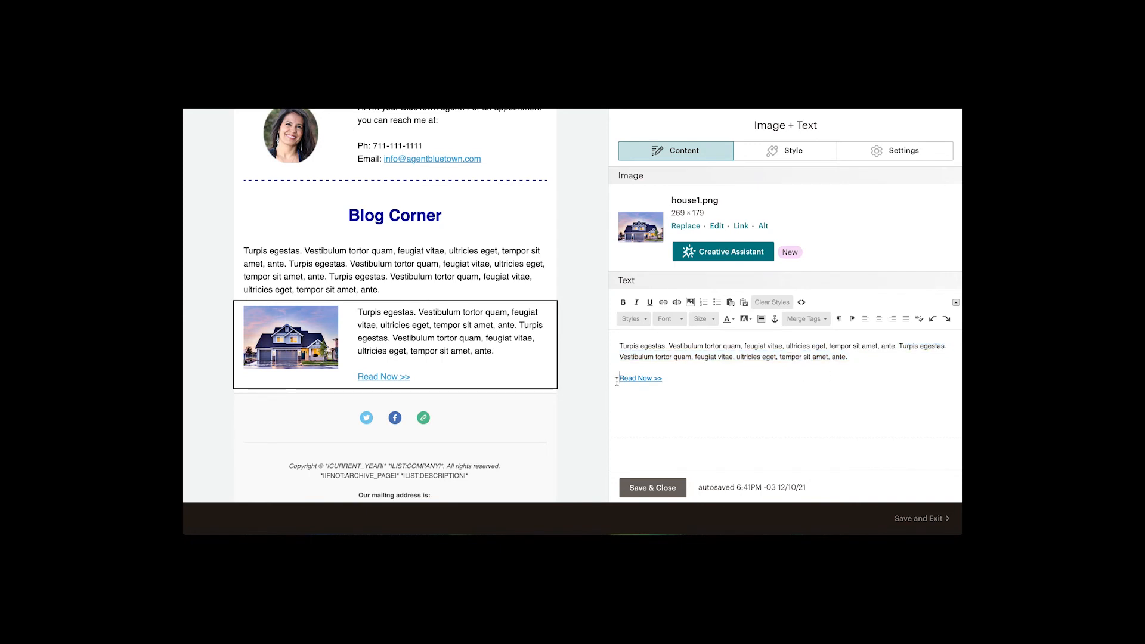
pyautogui.press('BackSpace')
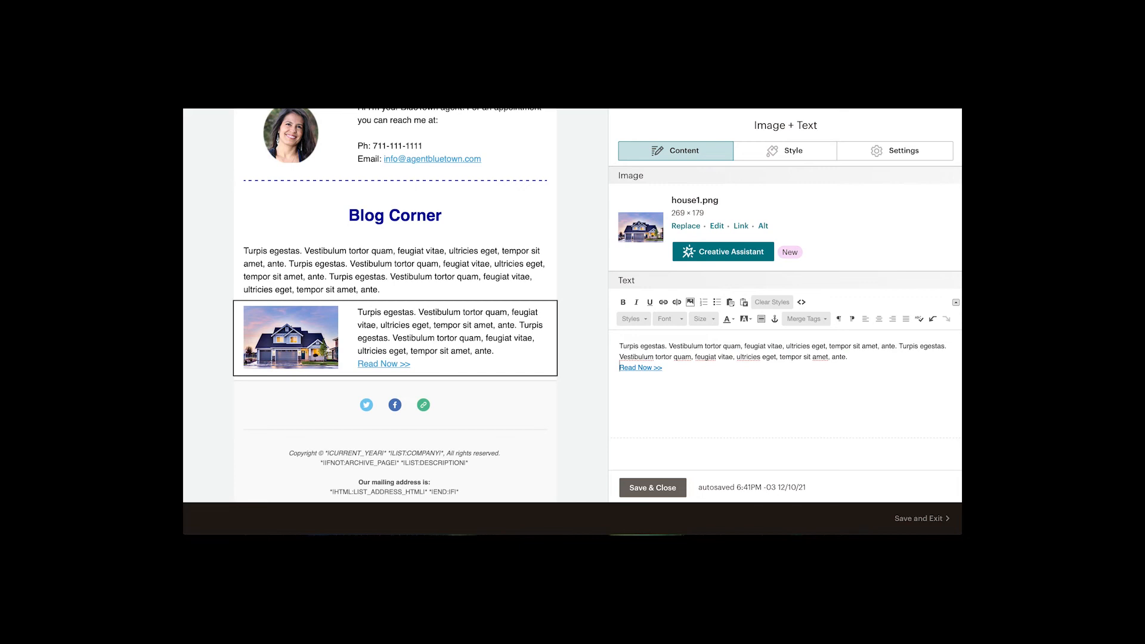
pyautogui.press('BackSpace')
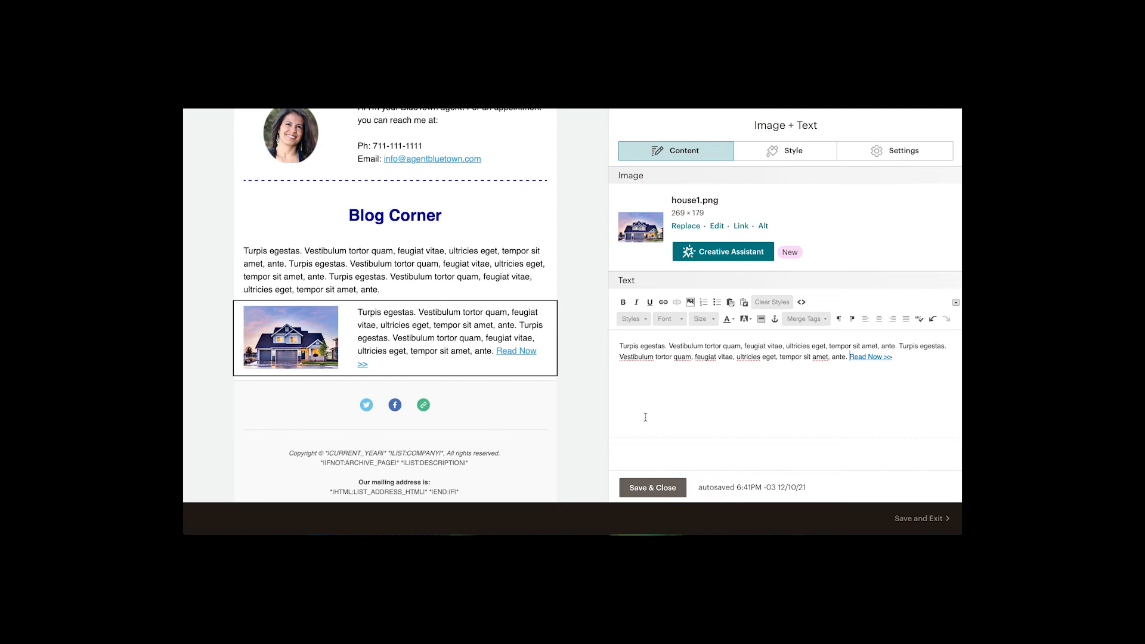
pyautogui.click(641, 487)
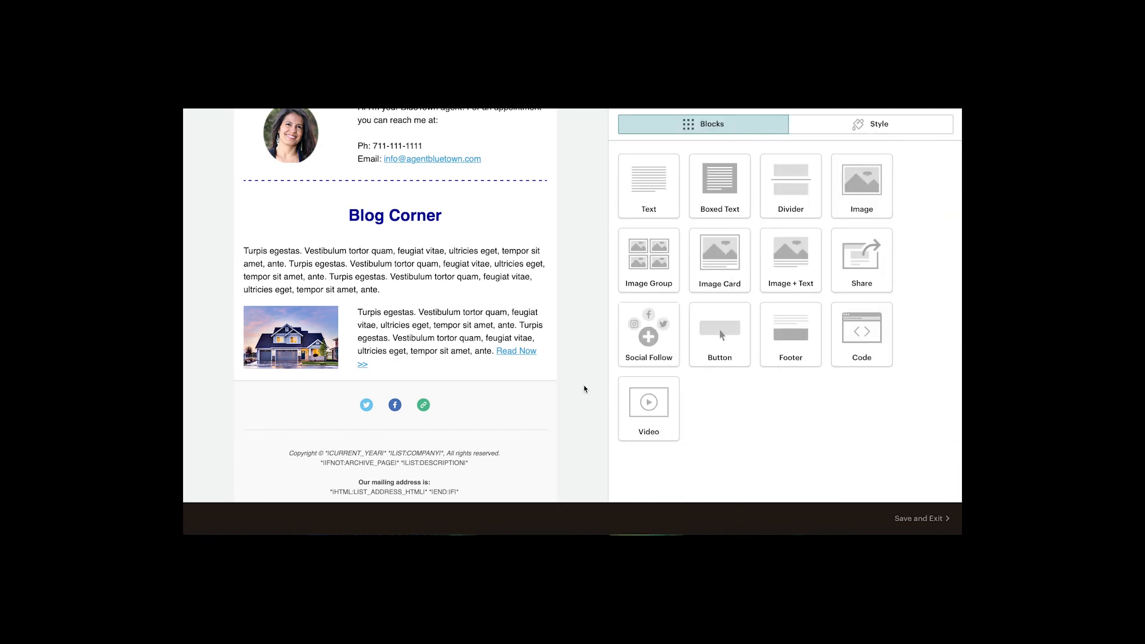
# Duplicate the Image + Text block below Blog Corner and close the editor.
pyautogui.scroll(6, 583, 388)
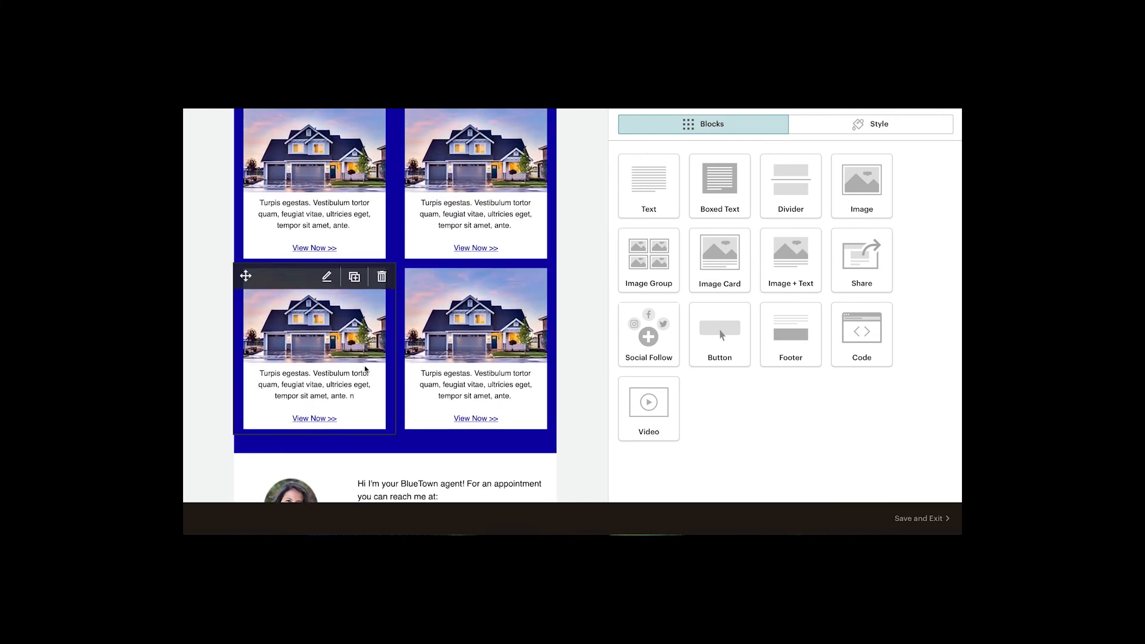
pyautogui.scroll(-6, 576, 350)
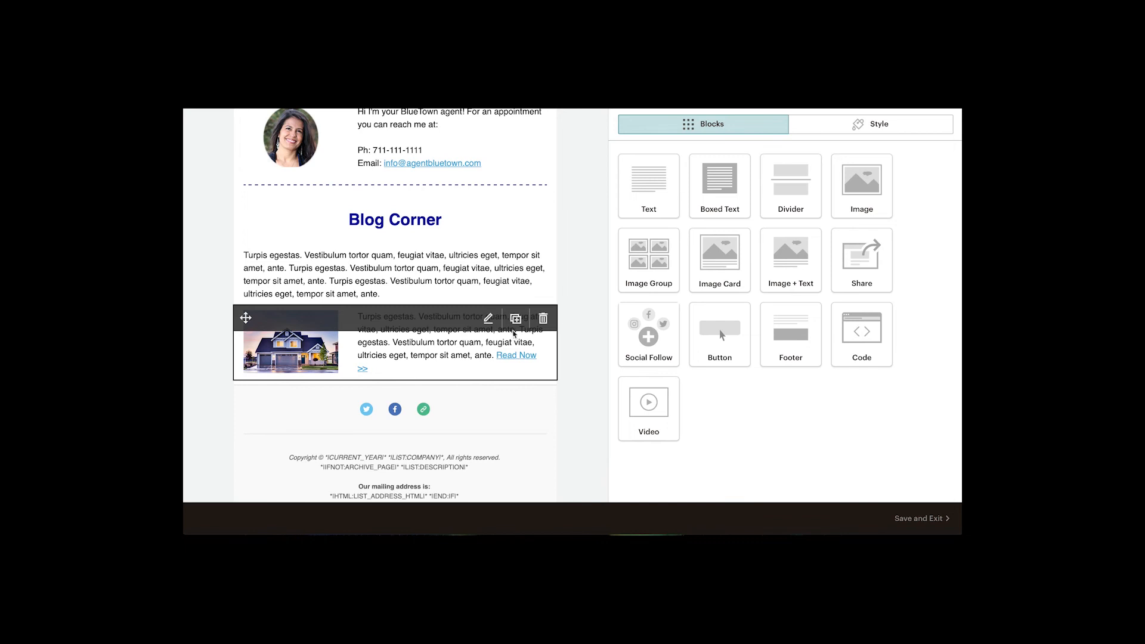
pyautogui.click(516, 320)
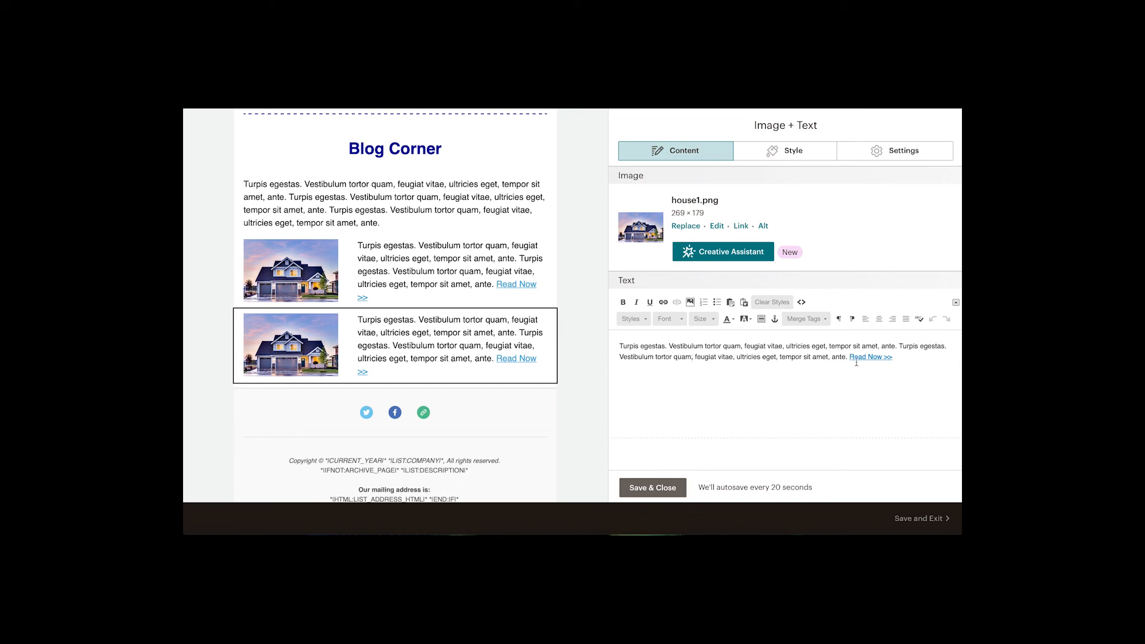
pyautogui.click(644, 488)
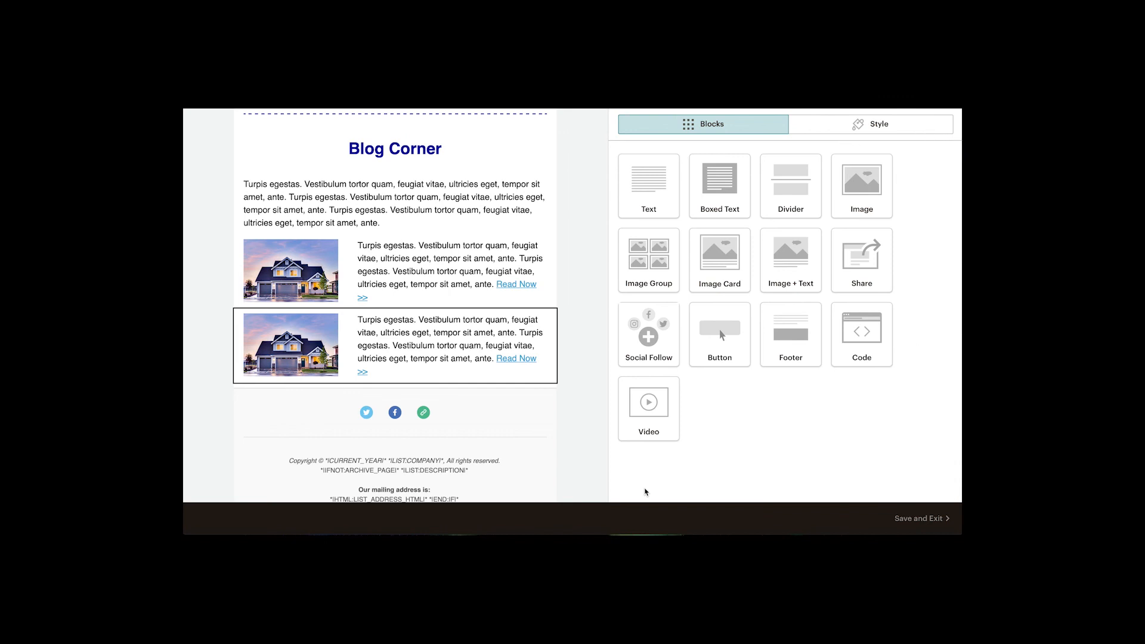
# Set the Lower Body link color to #0a0aa0 in the template styles and save.
pyautogui.scroll(2, 576, 411)
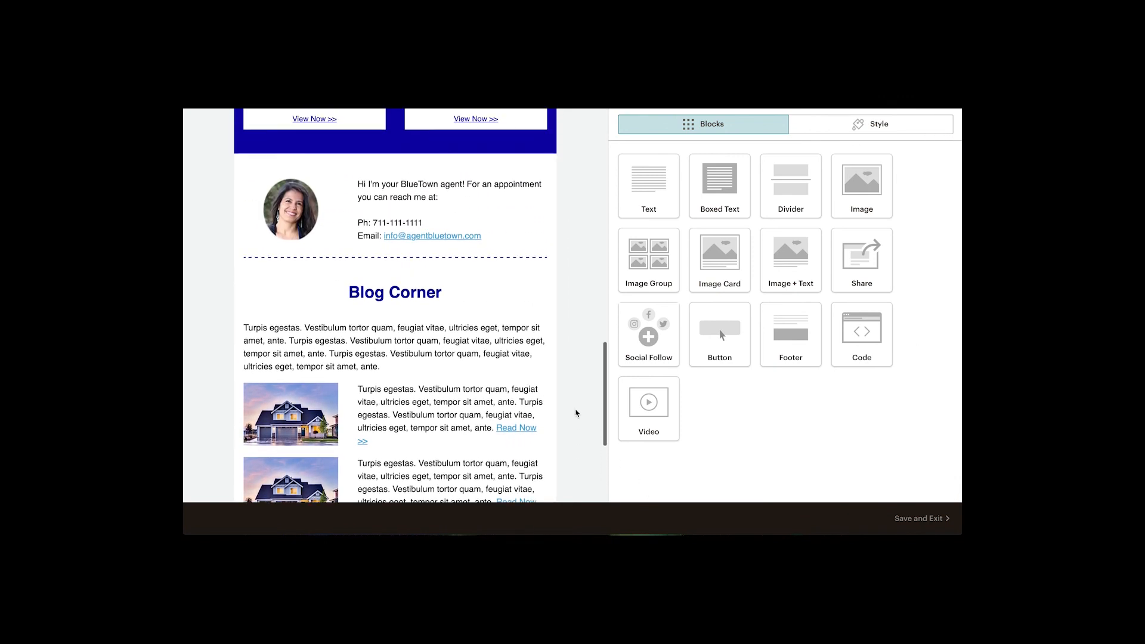
pyautogui.scroll(1, 579, 291)
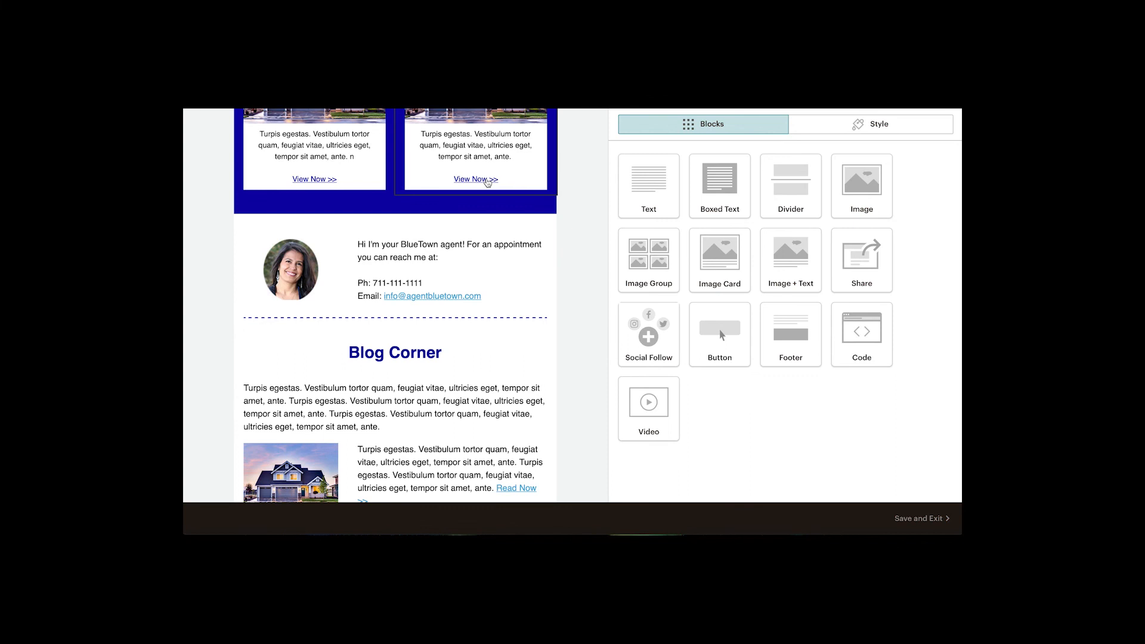
pyautogui.scroll(-1, 558, 316)
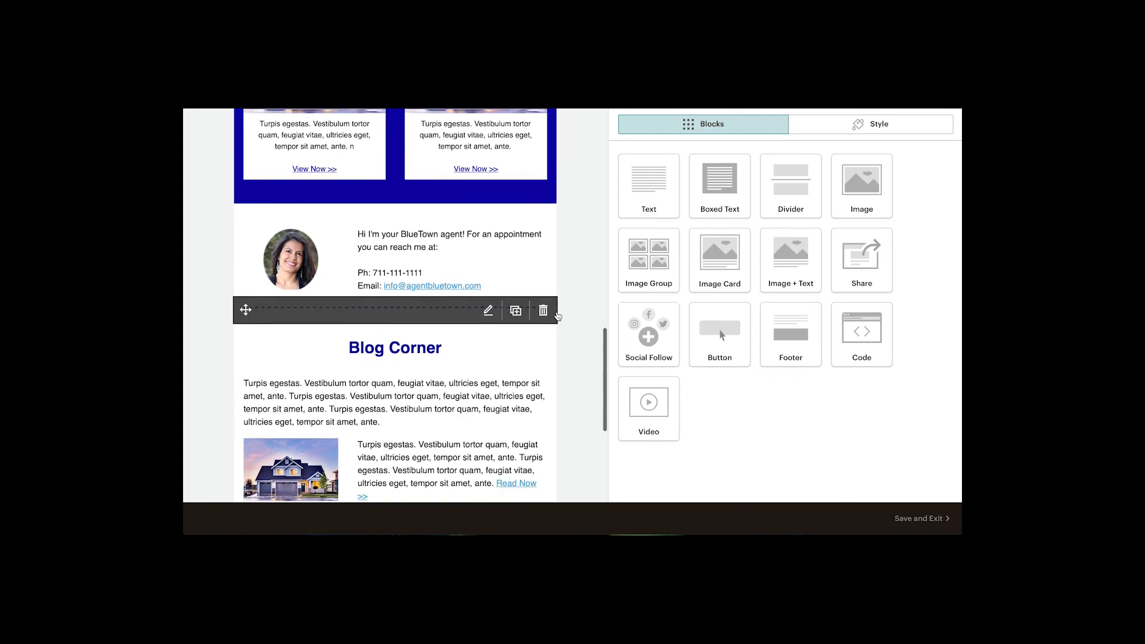
pyautogui.scroll(-1, 489, 336)
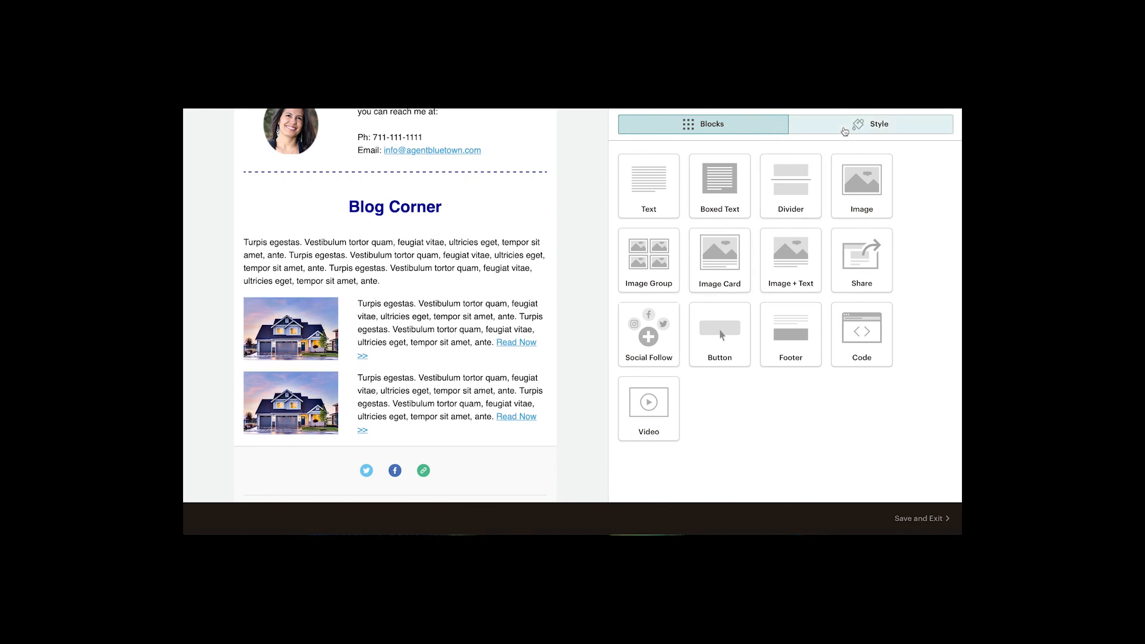
pyautogui.click(857, 125)
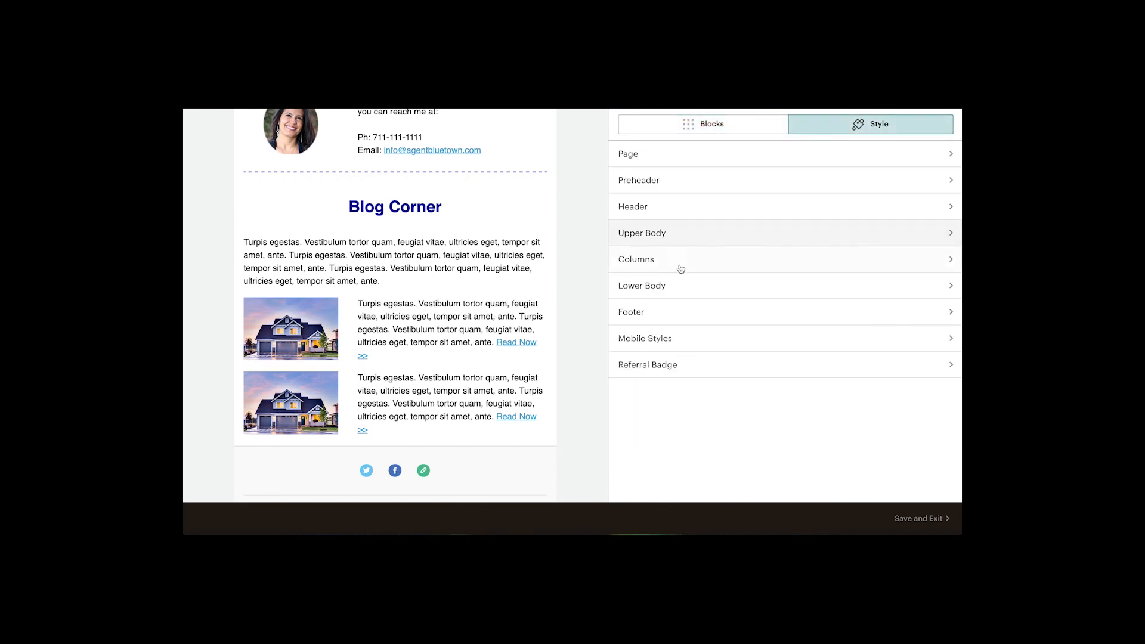
pyautogui.click(653, 286)
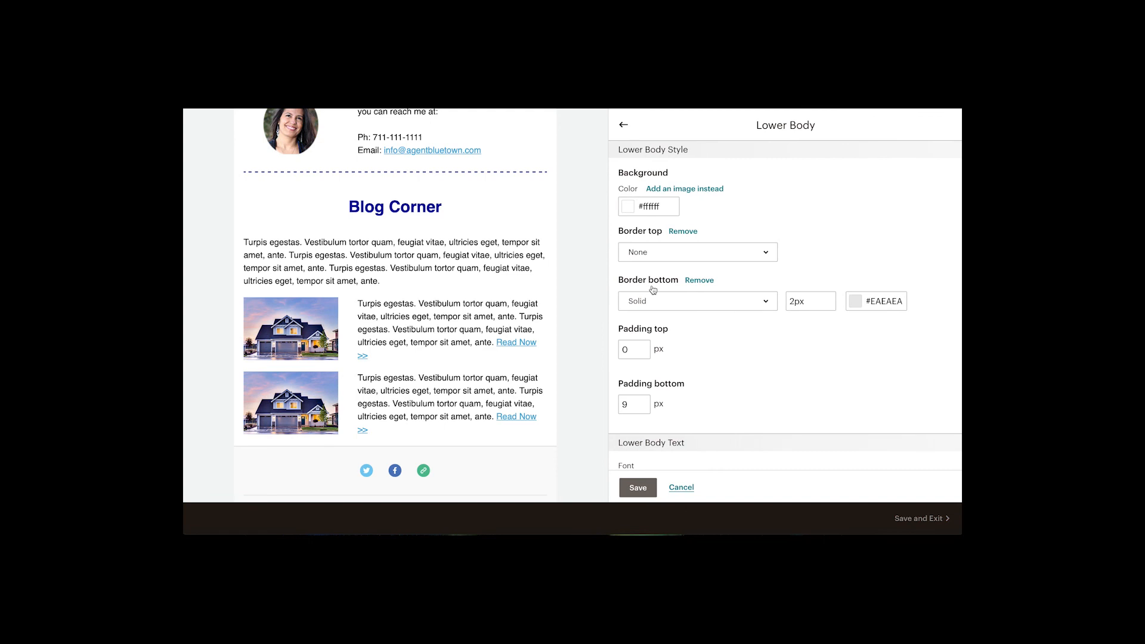
pyautogui.scroll(-3, 777, 343)
pyautogui.scroll(-2, 777, 344)
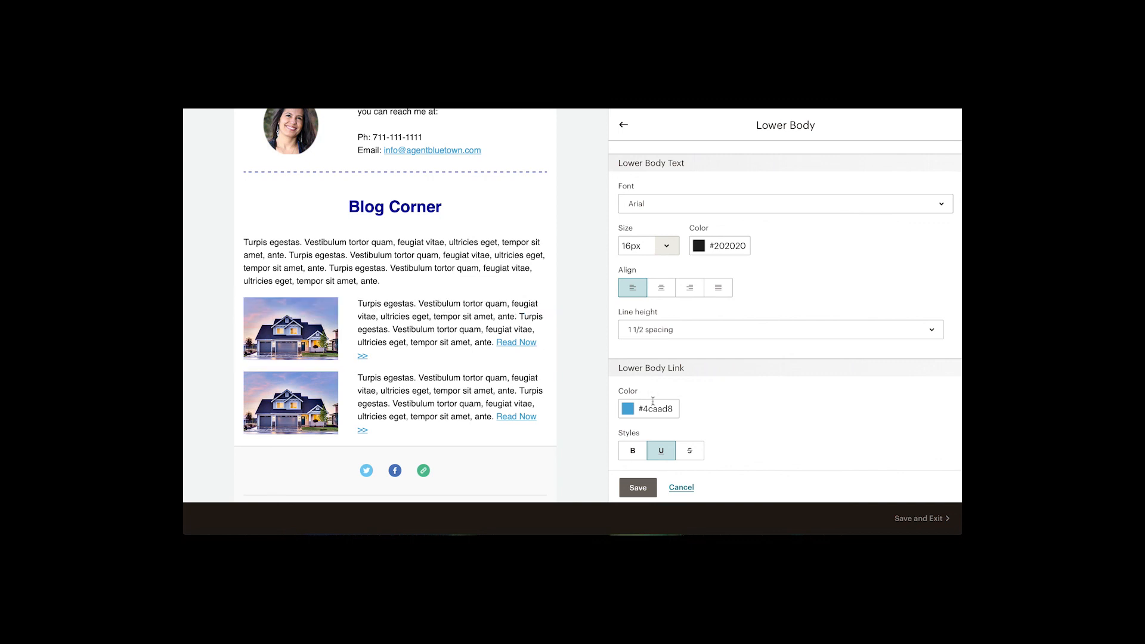
pyautogui.click(630, 413)
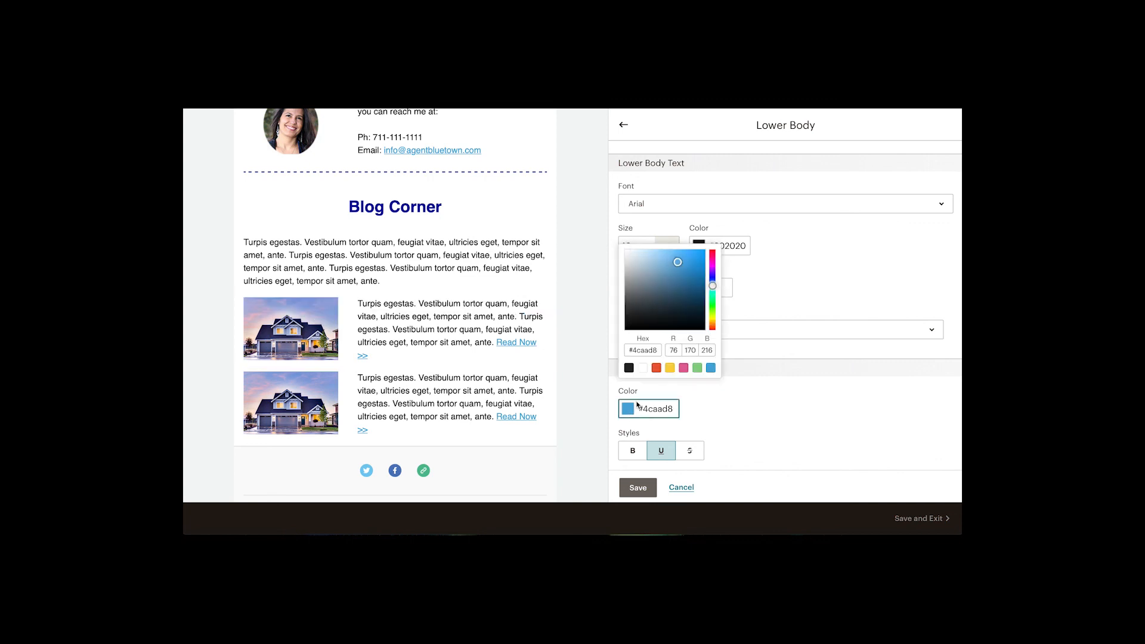
pyautogui.moveTo(659, 352); pyautogui.dragTo(634, 350)
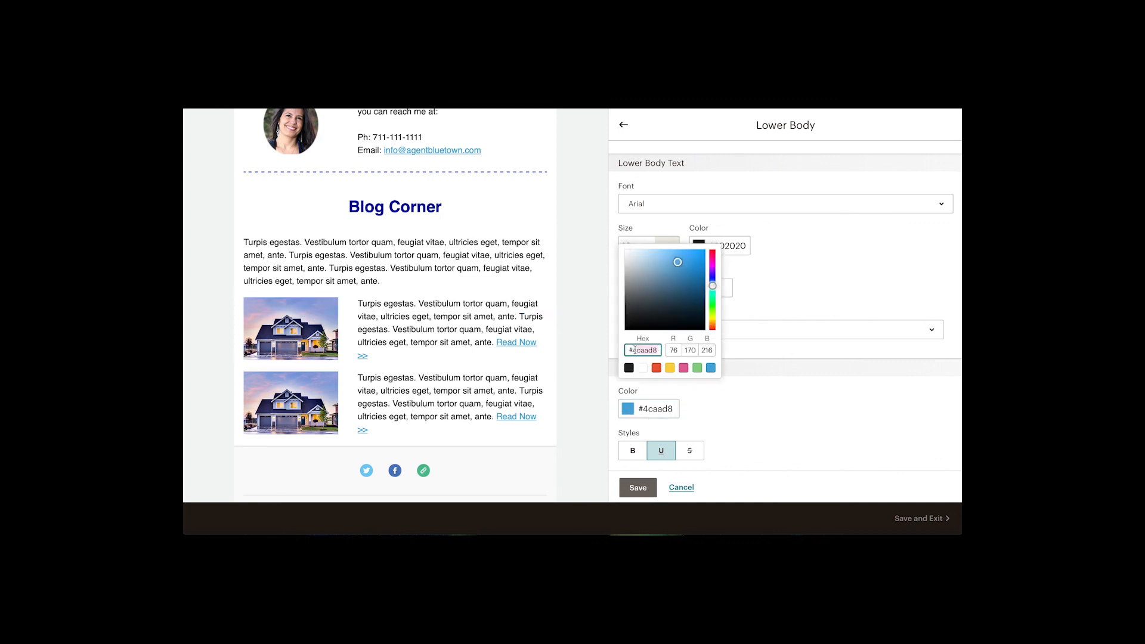
pyautogui.write('0a0aa0')
pyautogui.click(800, 309)
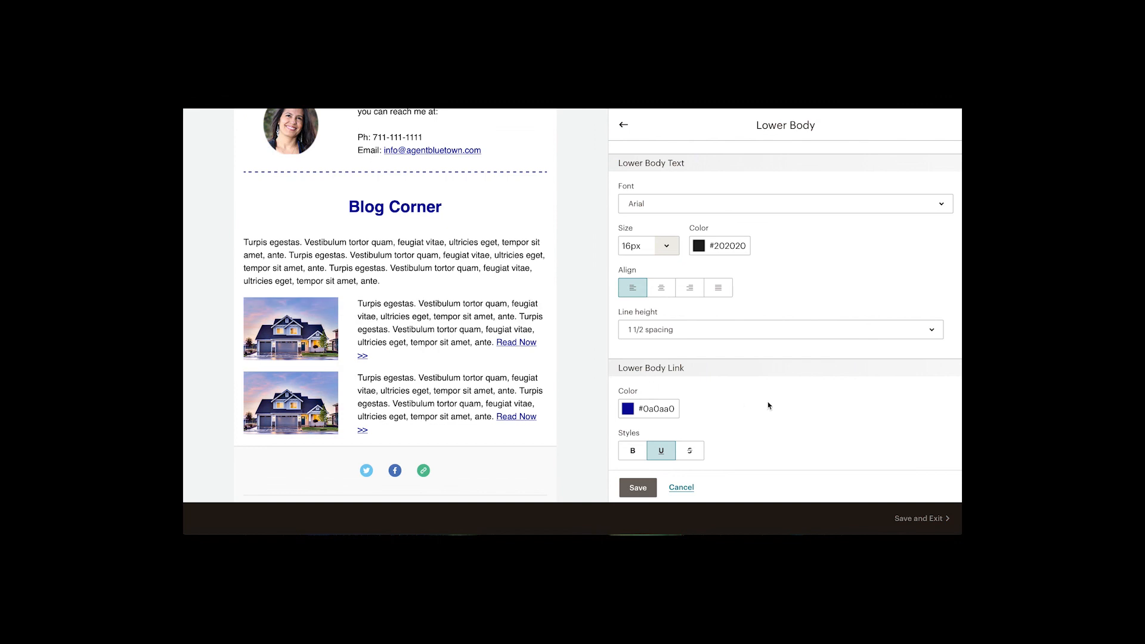
pyautogui.click(639, 488)
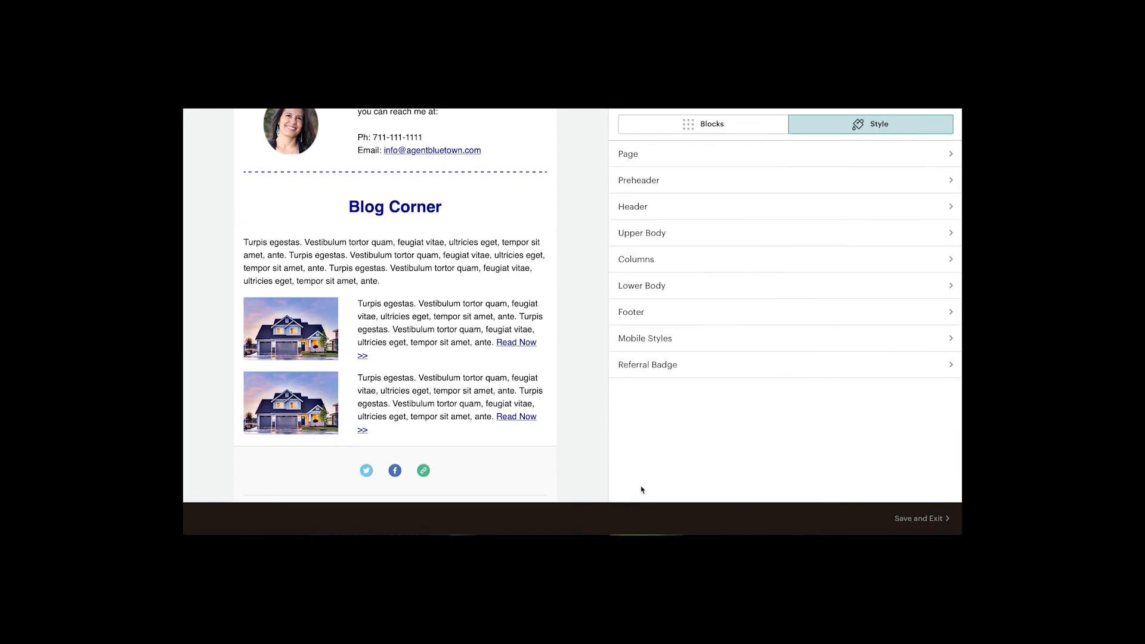
pyautogui.scroll(-1, 583, 423)
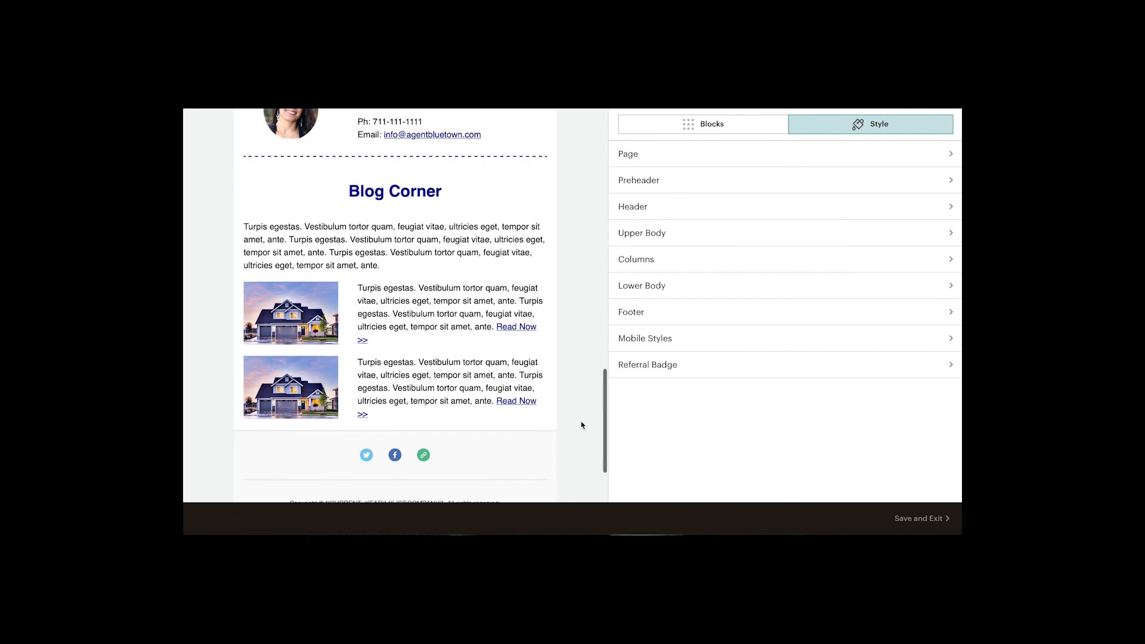